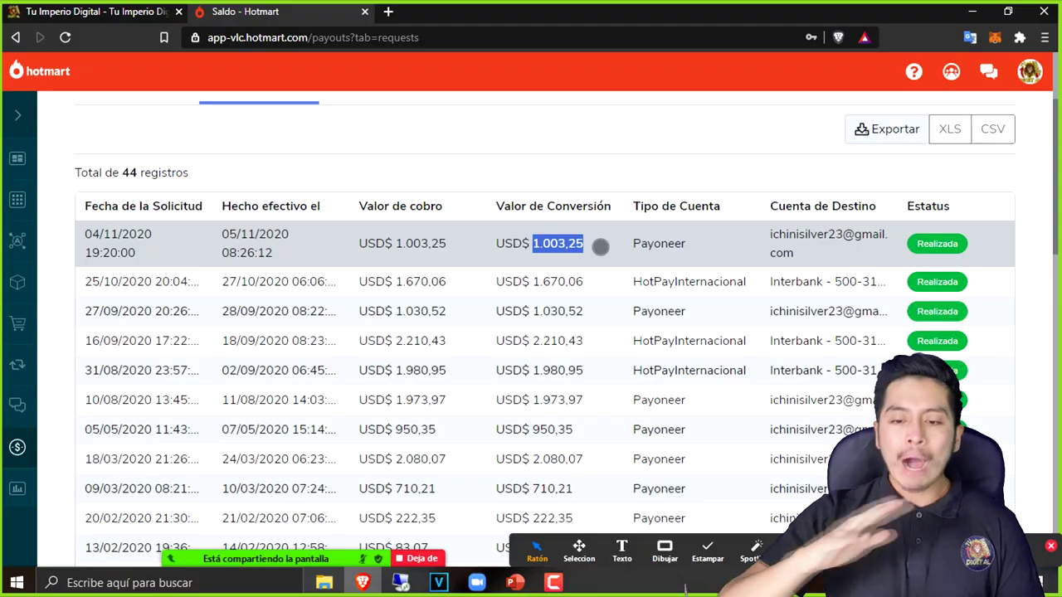
Open Hotmart's affiliate marketplace, Mercado, from the payout requests page
mouse_move(37, 165)
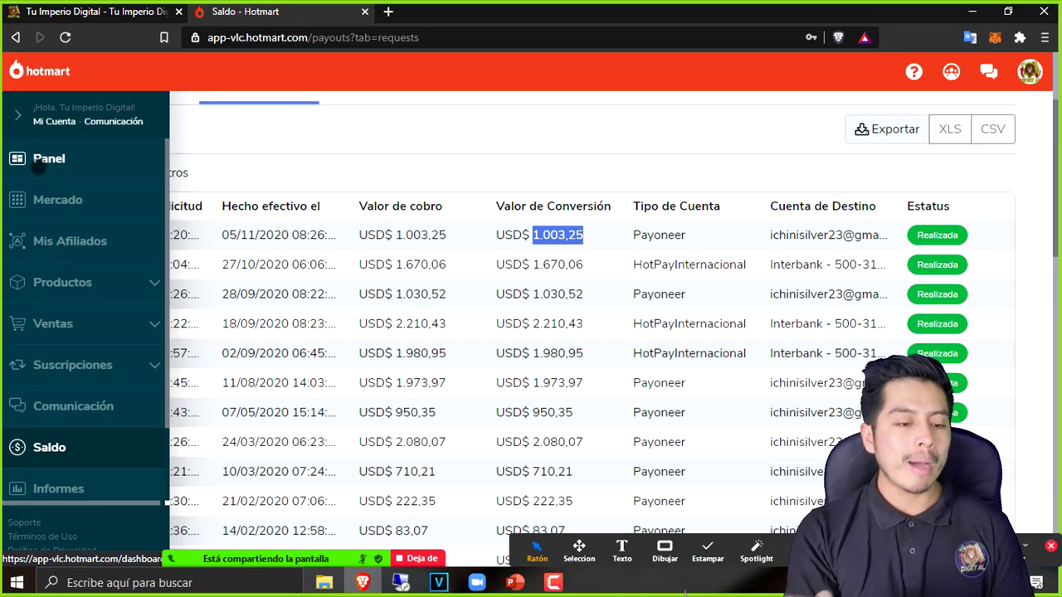
left_click(83, 192)
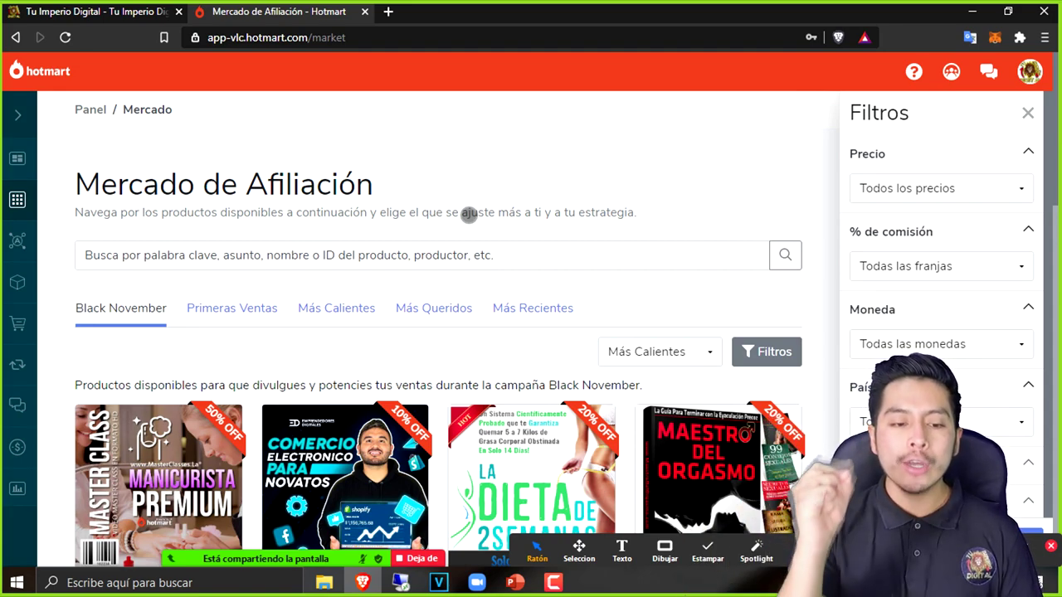
Search Google for Hotmart in a new browser tab, open its official site and go to the account sign-up form
left_click(387, 11)
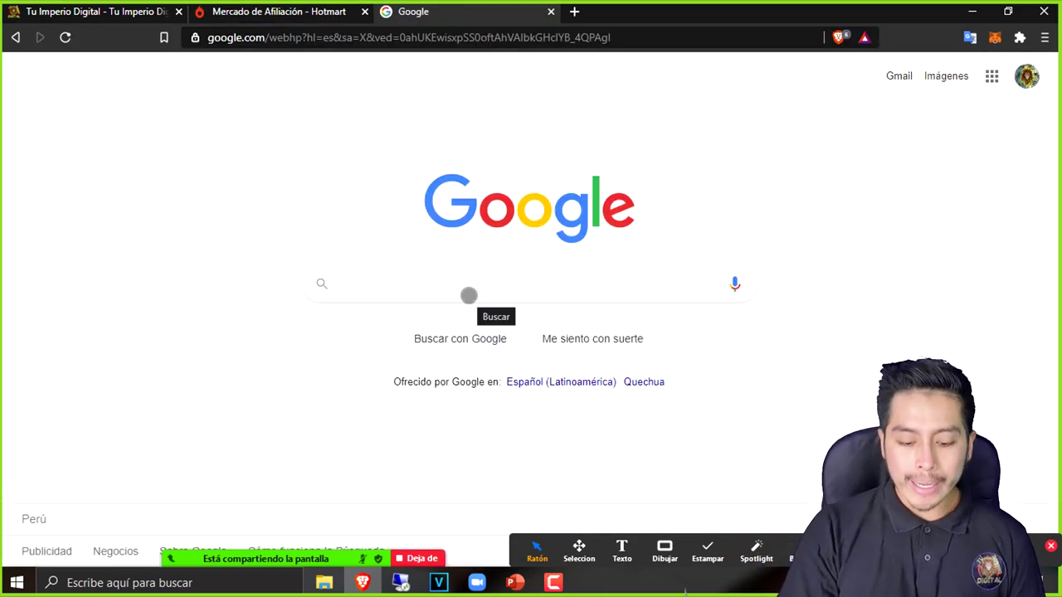
type("hotma")
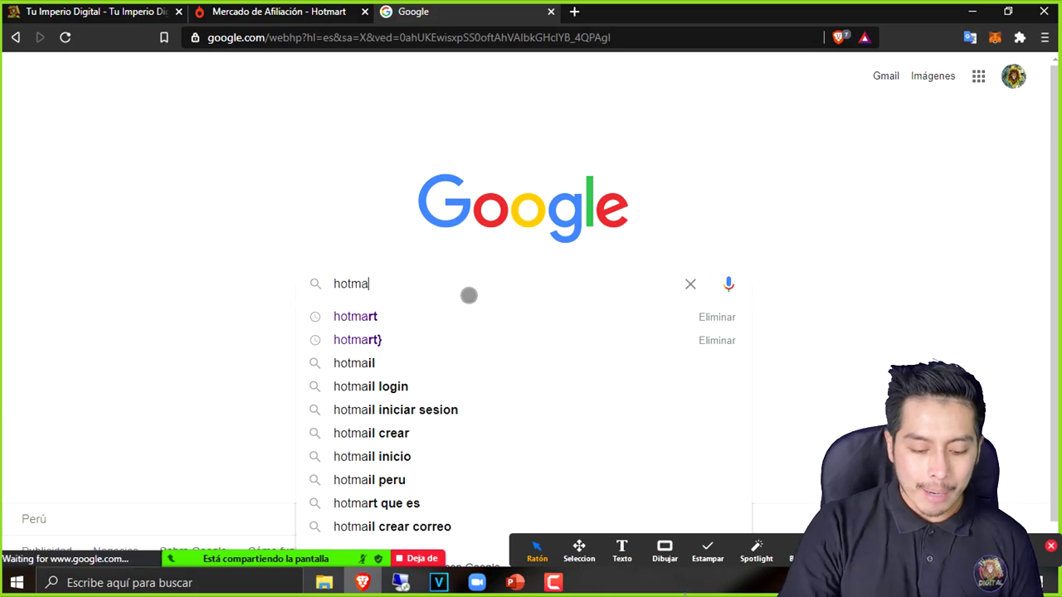
type("trt")
key("Return")
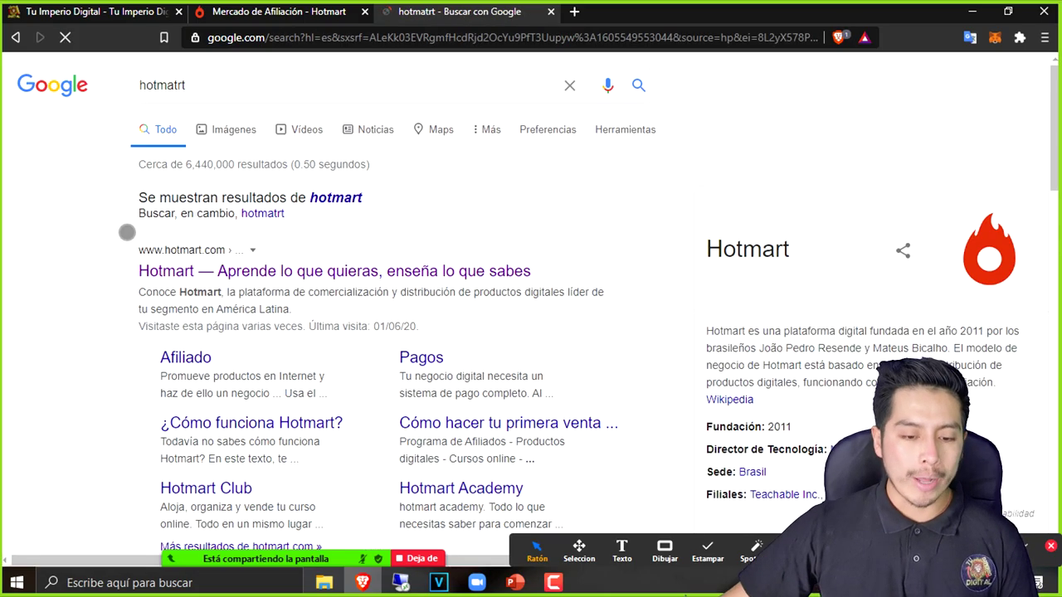
left_click(236, 274)
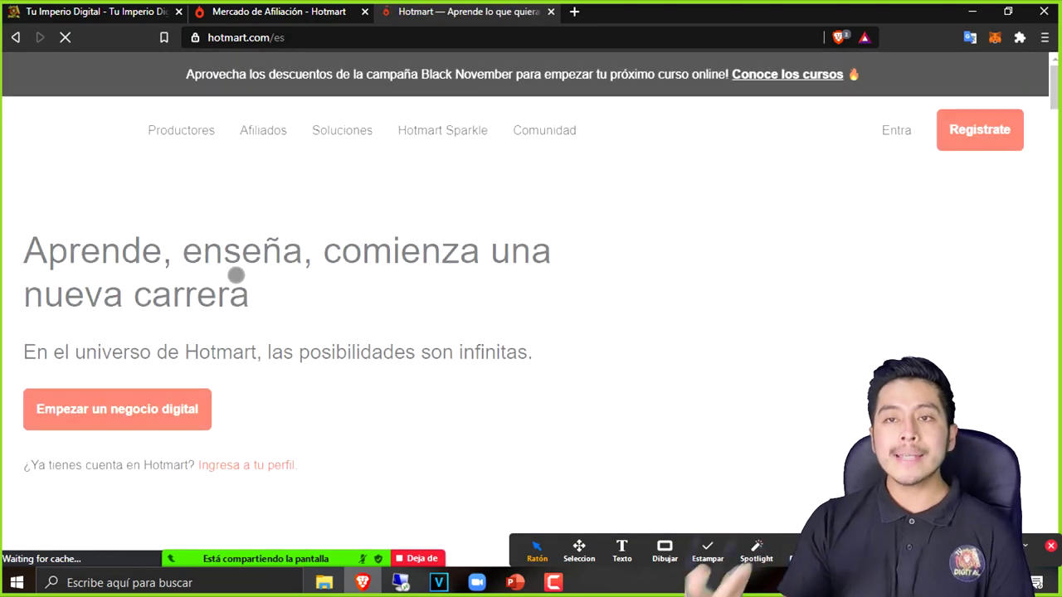
left_click(1000, 128)
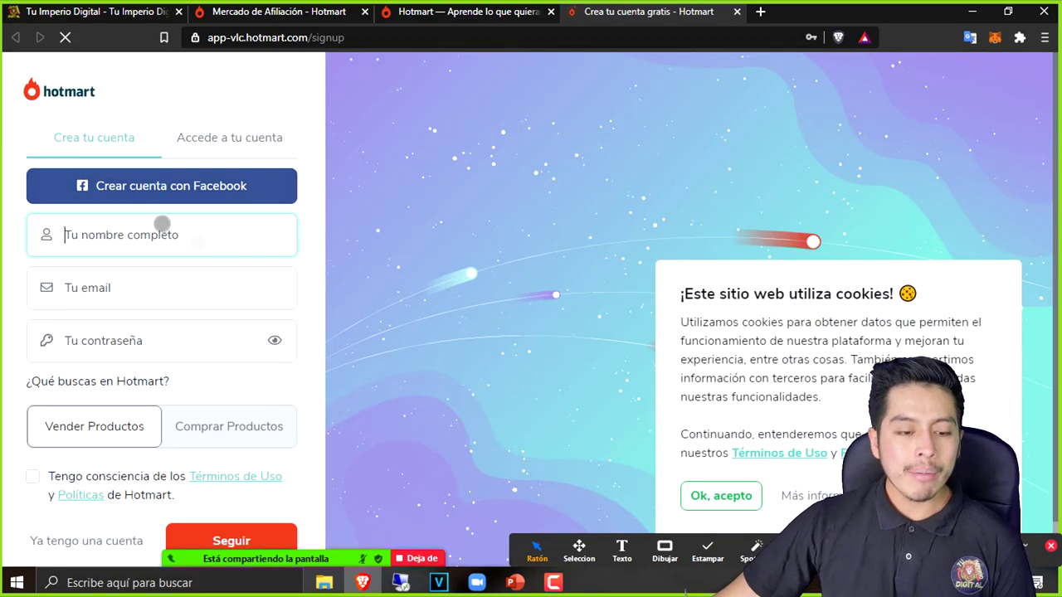
Draw three red freehand arrows towards the Facebook sign-up, full name and email options of the registration form, and return to the normal pointer
left_click(664, 549)
left_click(666, 544)
mouse_move(302, 148)
left_mouse_down()
mouse_move(300, 169)
mouse_move(368, 86)
left_mouse_up()
left_click_drag(302, 222, 346, 166)
left_click_drag(312, 248, 348, 218)
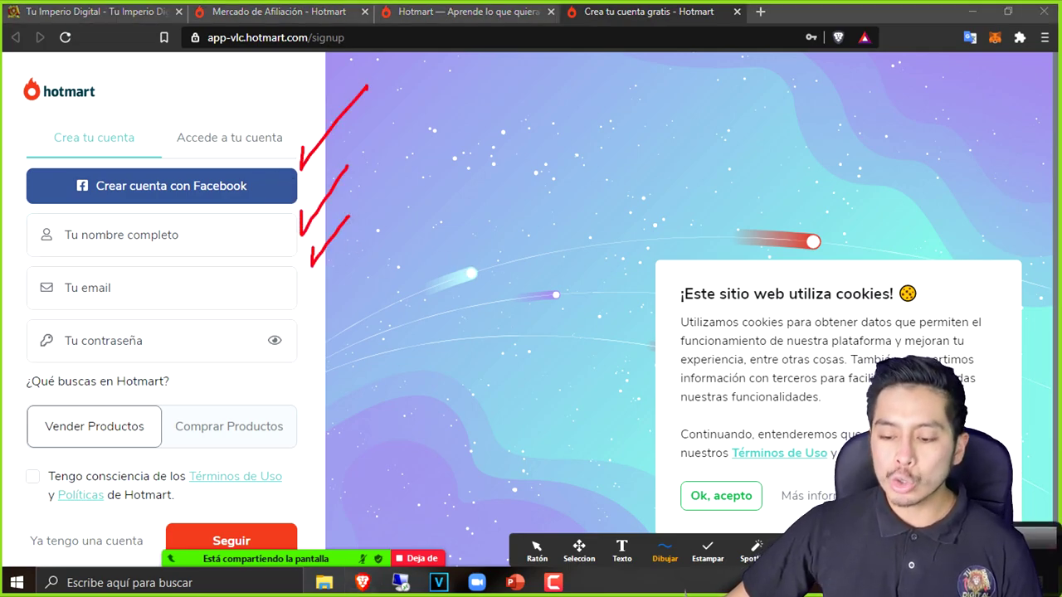
left_click(537, 549)
Return to the Mercado de Afiliación page and look through the Black November products and their commissions
left_click(278, 12)
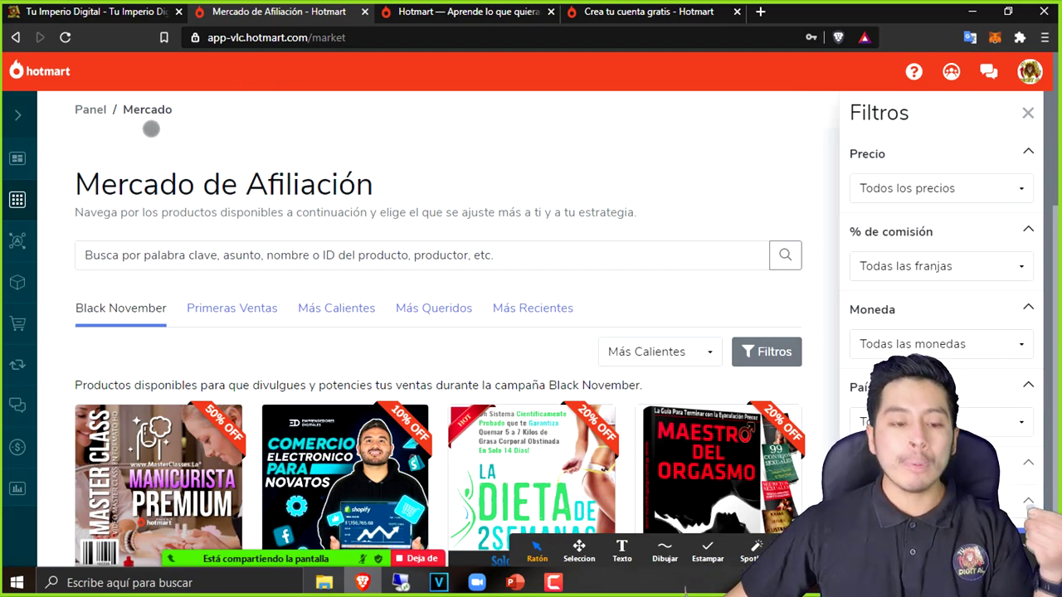
scroll(304, 244, "down", 2)
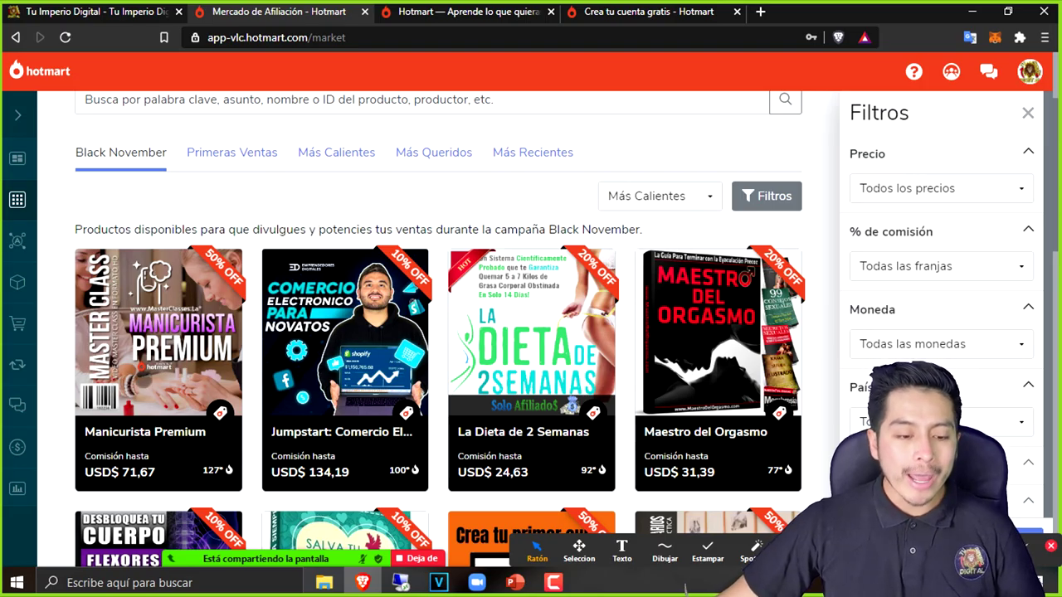
scroll(144, 381, "down", 1)
scroll(440, 332, "down", 4)
scroll(440, 332, "up", 4)
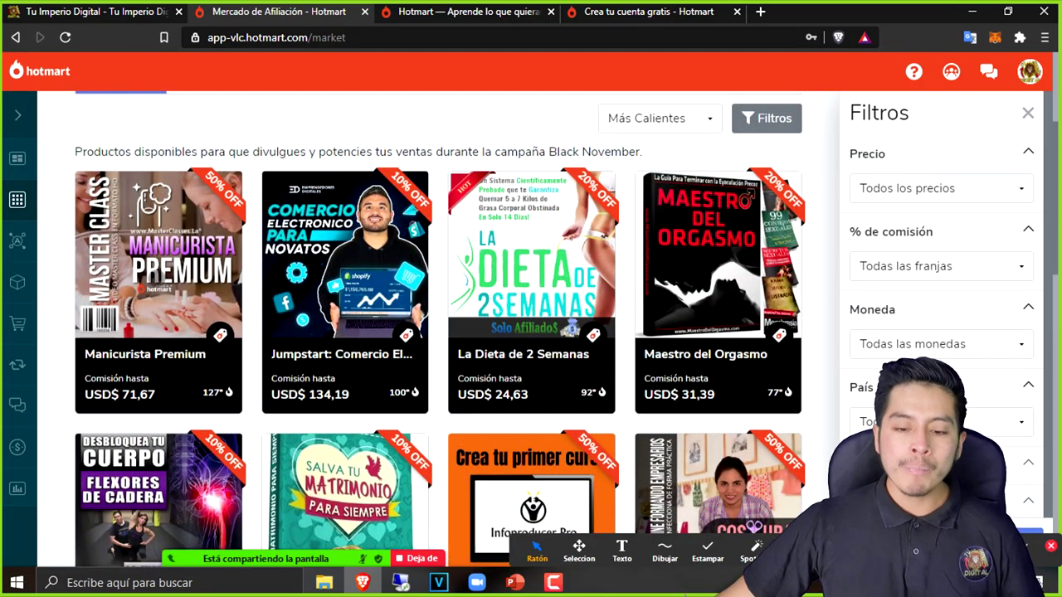
scroll(157, 279, "up", 1)
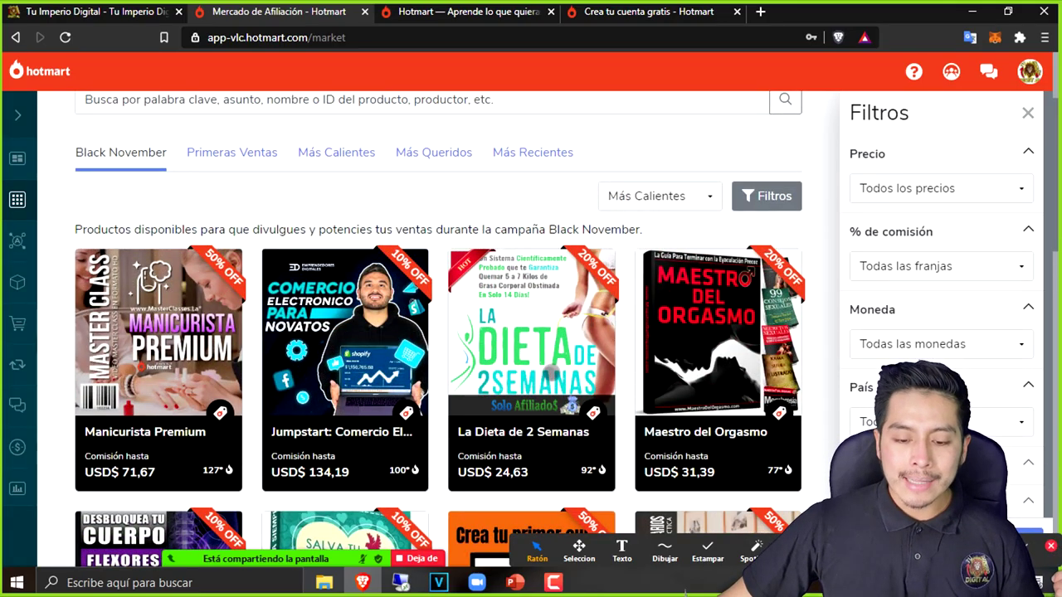
scroll(581, 348, "down", 2)
scroll(588, 343, "up", 2)
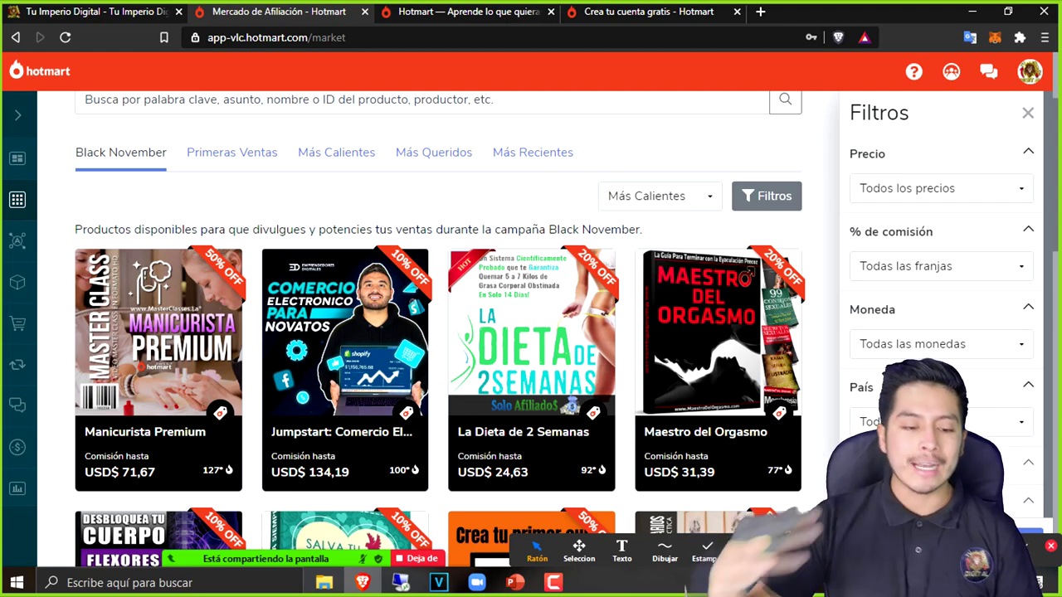
Draw red arrows rising from the La Dieta de 2 Semanas, Maestro del Orgasmo and Jumpstart product covers, and return to the normal pointer
left_click(665, 549)
mouse_move(533, 300)
left_mouse_down()
mouse_move(561, 203)
mouse_move(569, 221)
mouse_move(561, 207)
left_mouse_up()
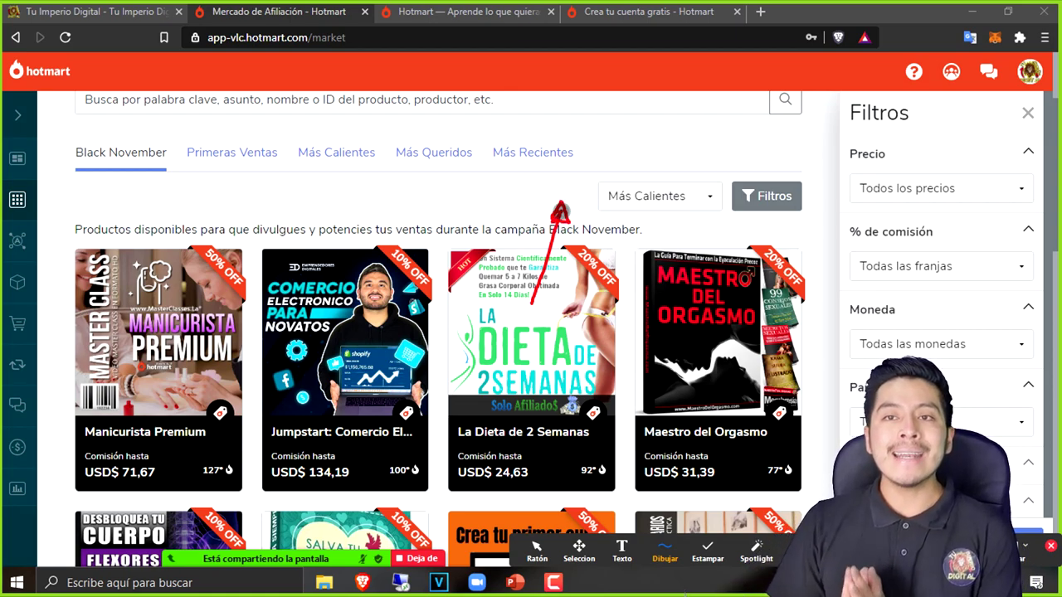
mouse_move(723, 256)
left_mouse_down()
mouse_move(699, 181)
mouse_move(703, 192)
mouse_move(705, 178)
mouse_move(711, 186)
left_mouse_up()
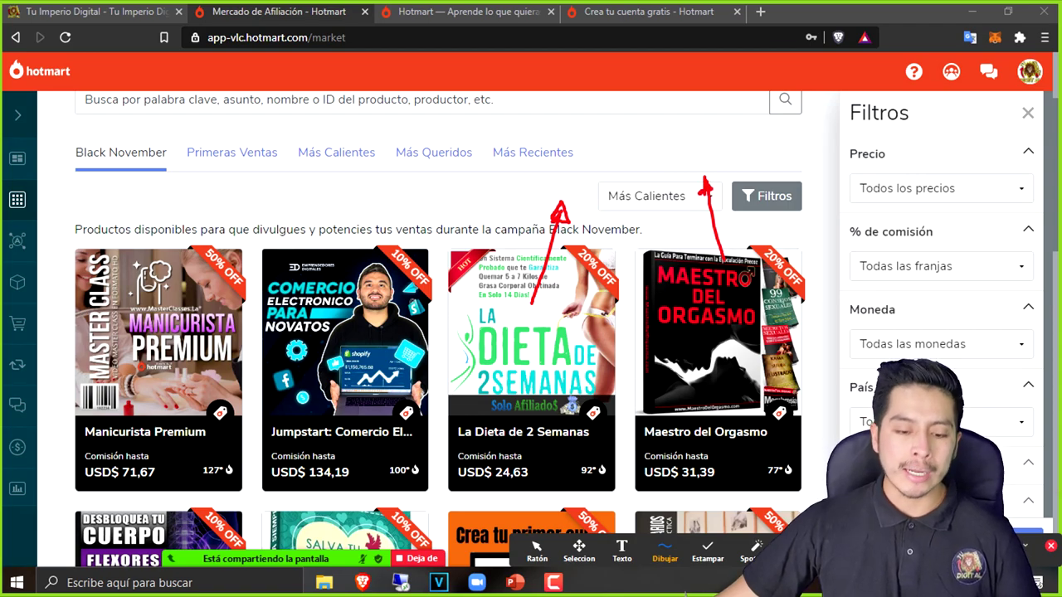
mouse_move(354, 274)
left_mouse_down()
mouse_move(392, 221)
mouse_move(386, 213)
mouse_move(400, 210)
mouse_move(390, 224)
mouse_move(405, 219)
left_mouse_up()
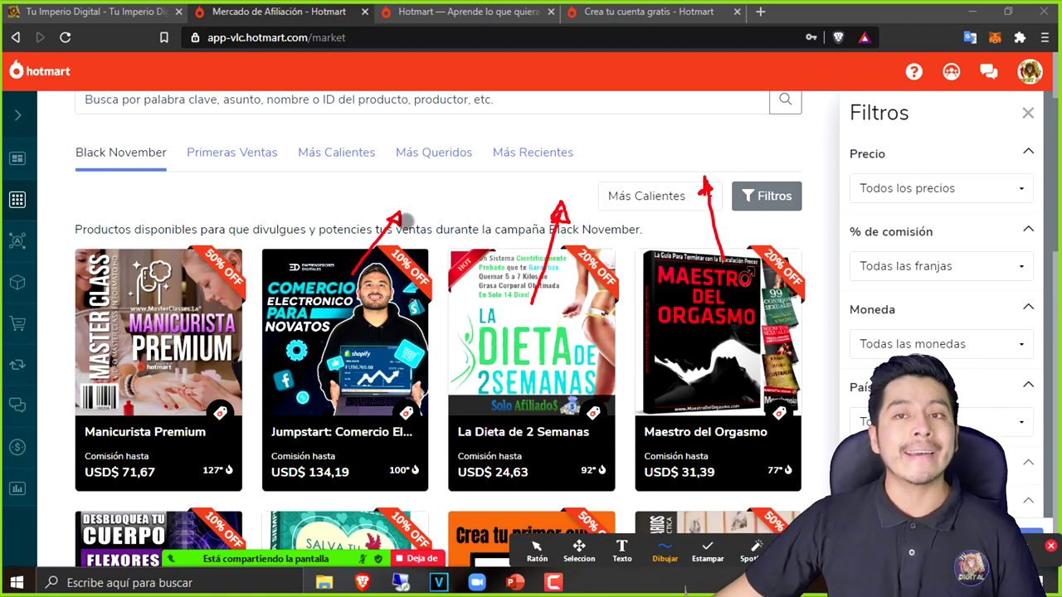
left_click(537, 549)
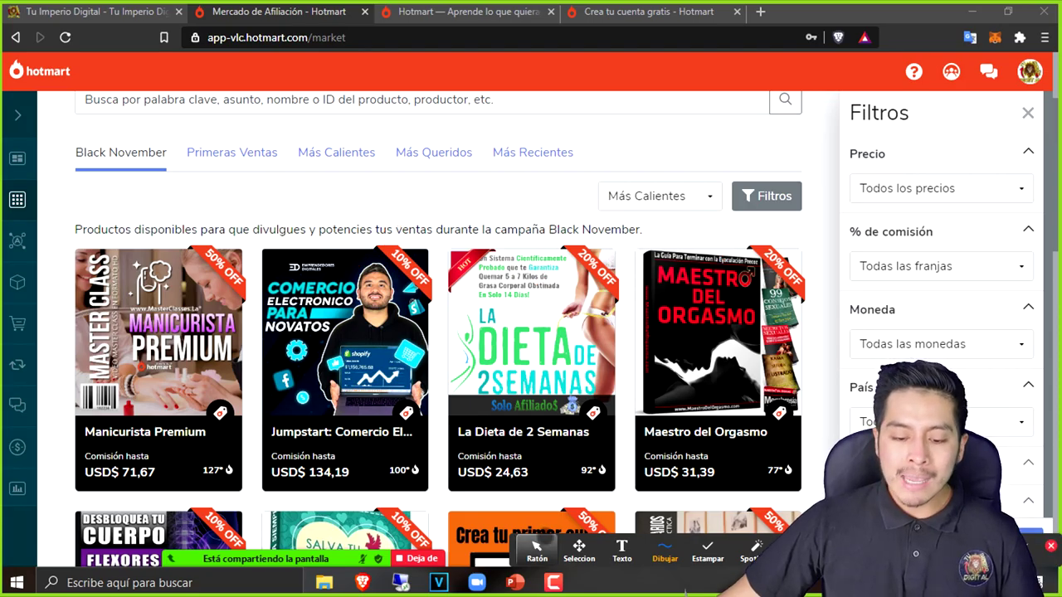
Mark La Dieta de 2 Semanas with a curved red arrow, circle its commission and draw a line from it, and return to the normal pointer
scroll(440, 332, "down", 3)
scroll(523, 292, "up", 5)
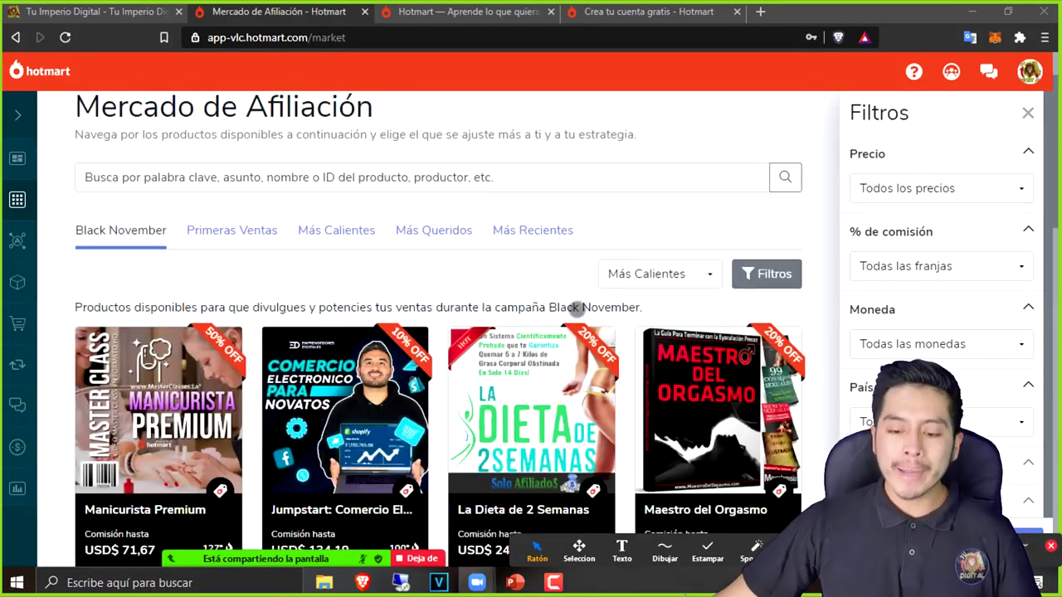
scroll(523, 292, "down", 3)
scroll(505, 261, "down", 3)
scroll(505, 261, "up", 3)
left_click(664, 550)
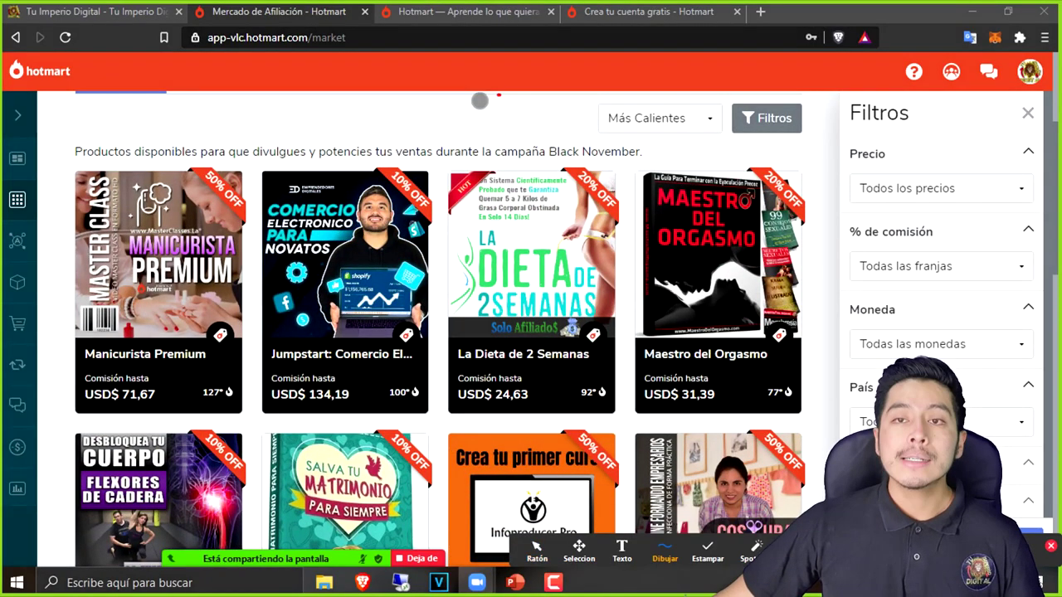
mouse_move(470, 98)
left_mouse_down()
mouse_move(500, 85)
mouse_move(541, 163)
left_mouse_up()
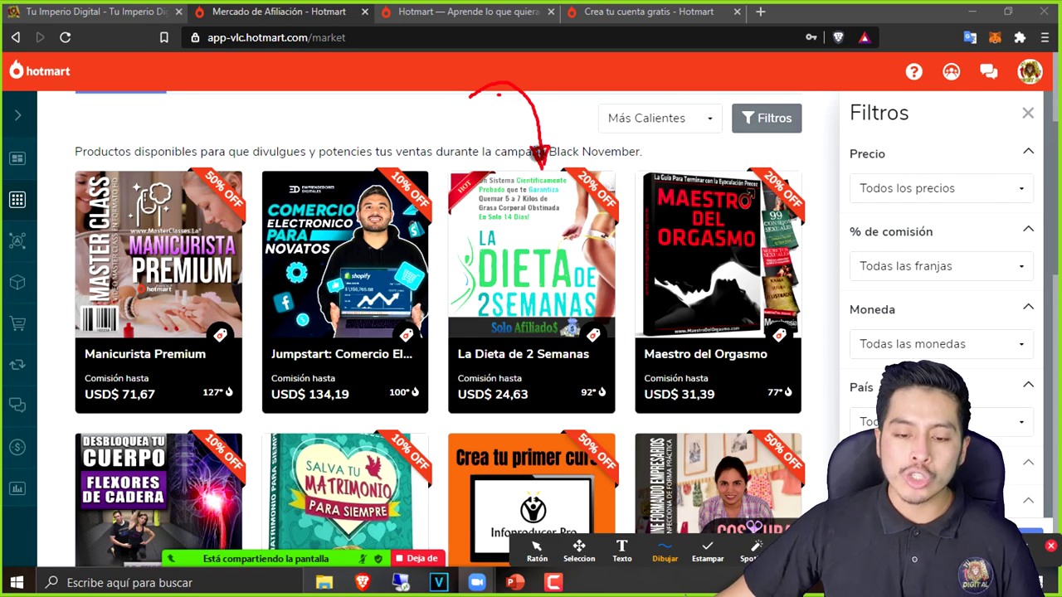
mouse_move(521, 367)
left_mouse_down()
mouse_move(446, 400)
mouse_move(510, 421)
mouse_move(516, 367)
mouse_move(592, 279)
left_mouse_up()
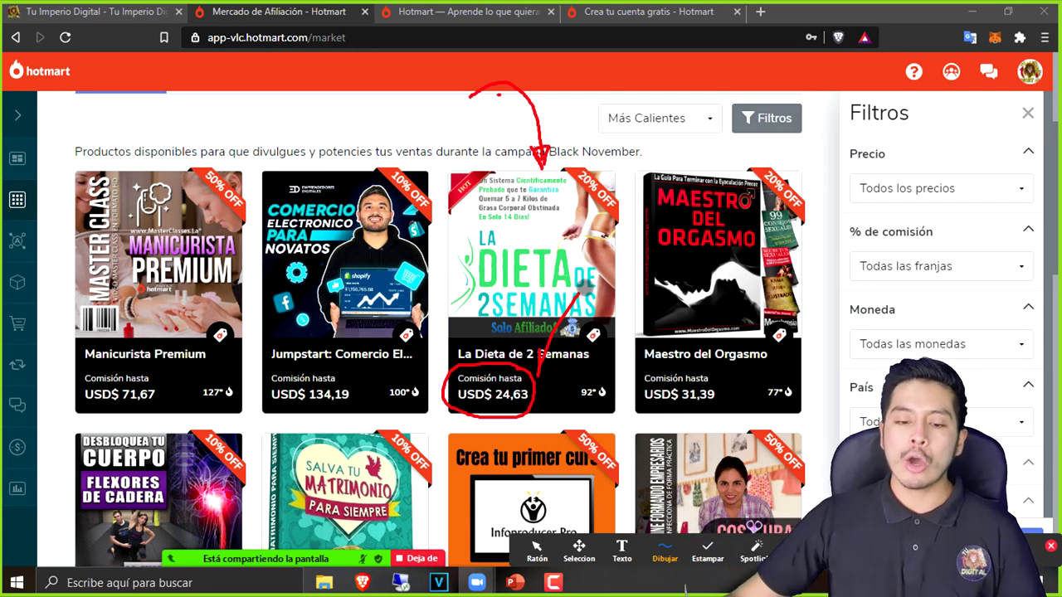
left_click(537, 549)
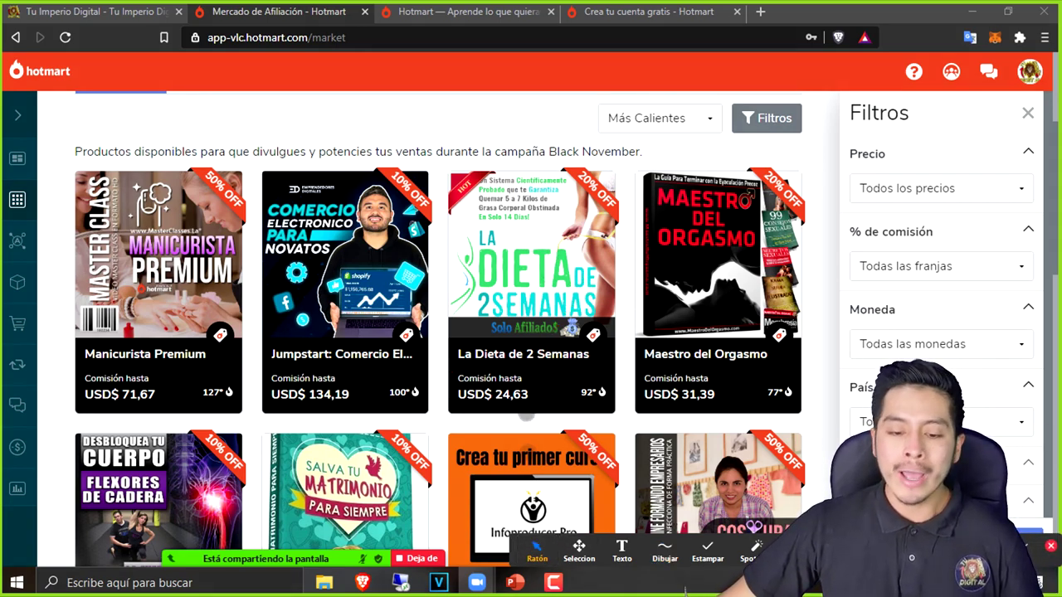
Hide the filters and open the details of the La Dieta de 2 Semanas product
left_click(543, 269)
left_click(543, 270)
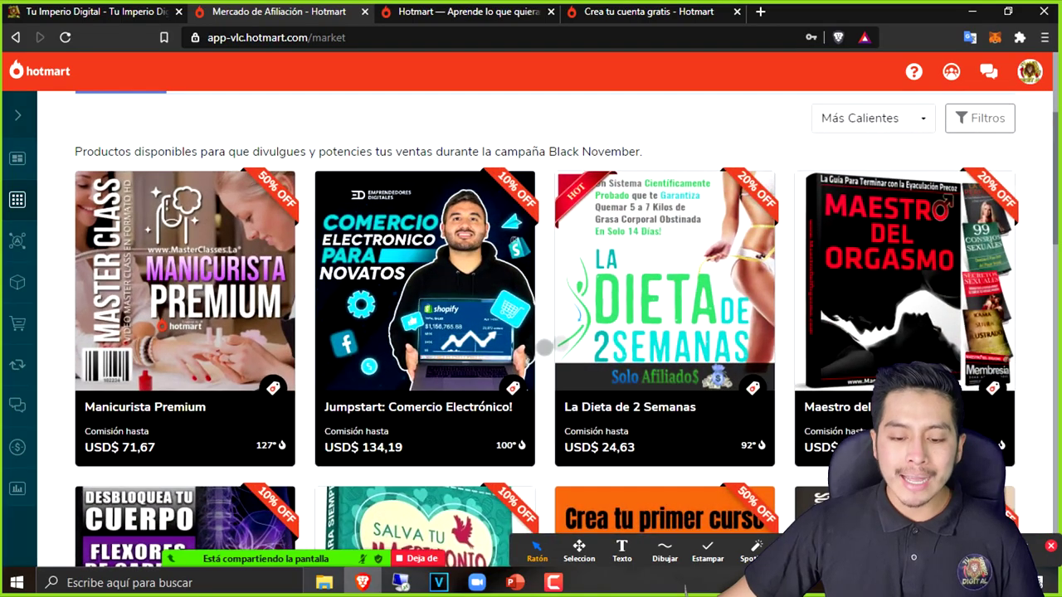
left_click(639, 320)
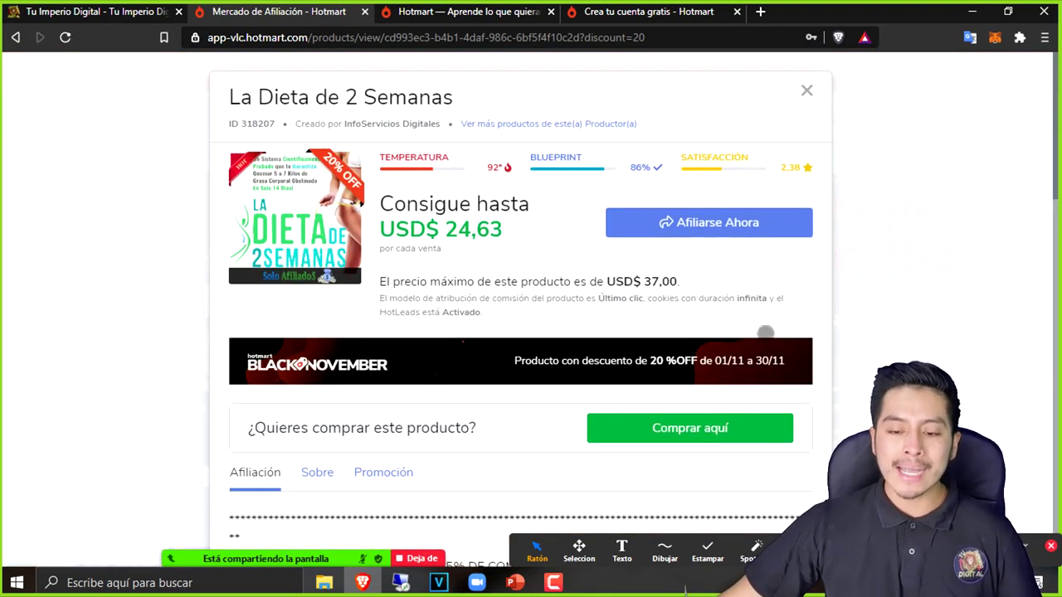
Circle the Afiliarse Ahora option freehand in red, and return to the normal pointer
left_click(665, 550)
left_click(662, 523)
mouse_move(590, 211)
left_mouse_down()
mouse_move(830, 190)
mouse_move(773, 262)
mouse_move(599, 218)
left_mouse_up()
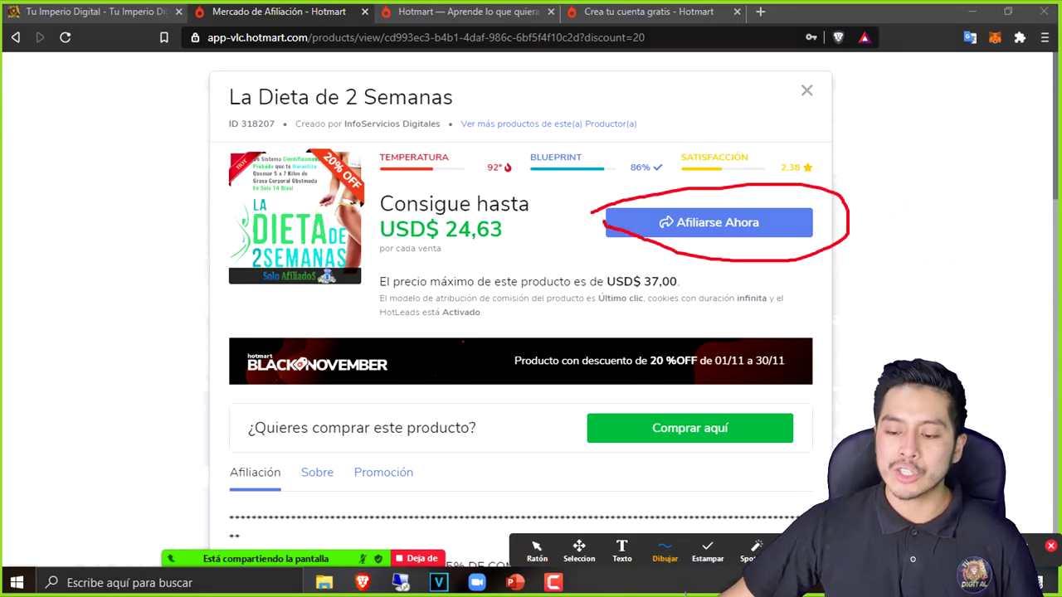
left_click(537, 550)
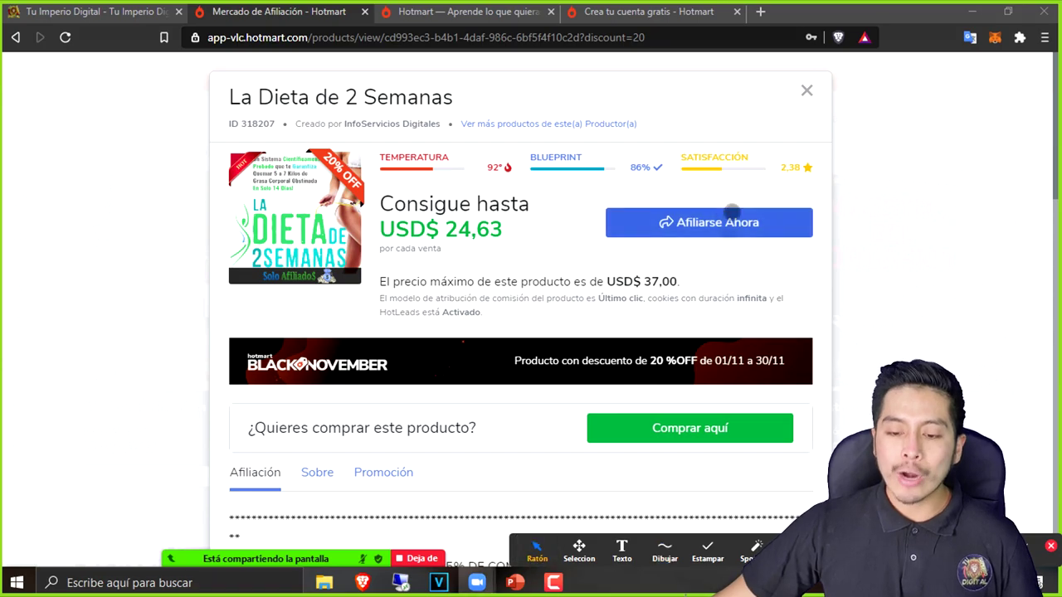
Affiliate with La Dieta de 2 Semanas, accepting the reminder about forbidden practices
left_click(741, 225)
scroll(736, 314, "down", 2)
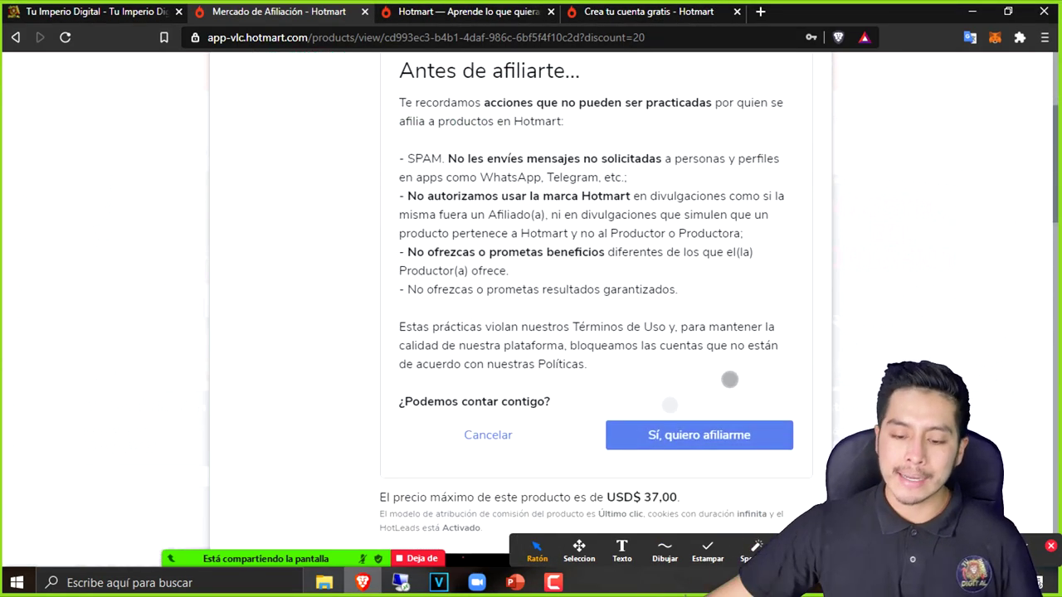
left_click(725, 435)
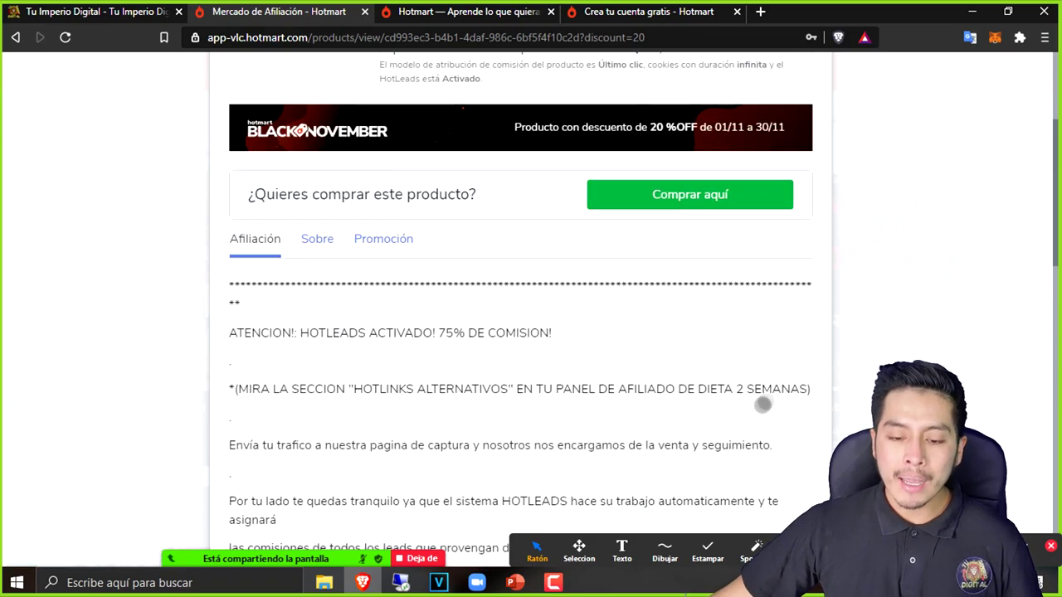
scroll(713, 335, "up", 3)
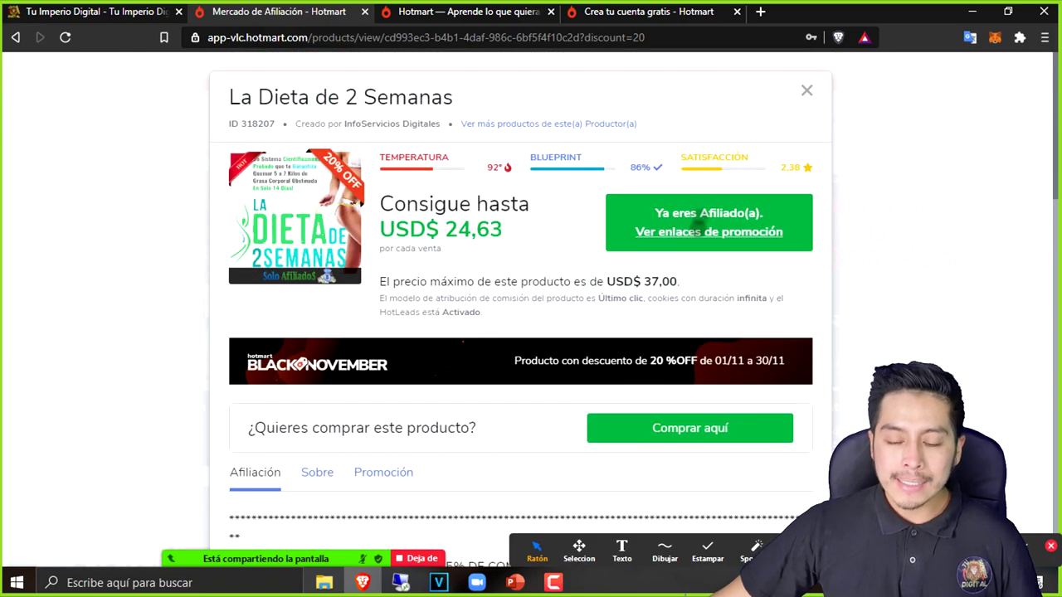
Frame the affiliate status box and the commission per sale with red rectangles, and return to the normal pointer
left_click(665, 550)
mouse_move(589, 189)
left_mouse_down()
mouse_move(742, 246)
mouse_move(829, 264)
left_mouse_up()
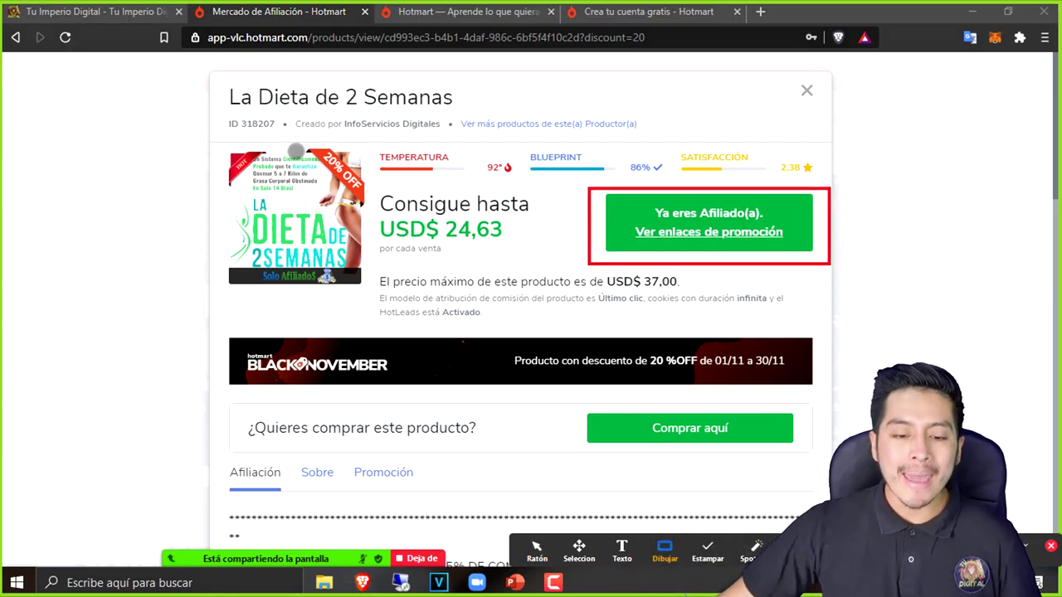
left_click_drag(372, 184, 571, 266)
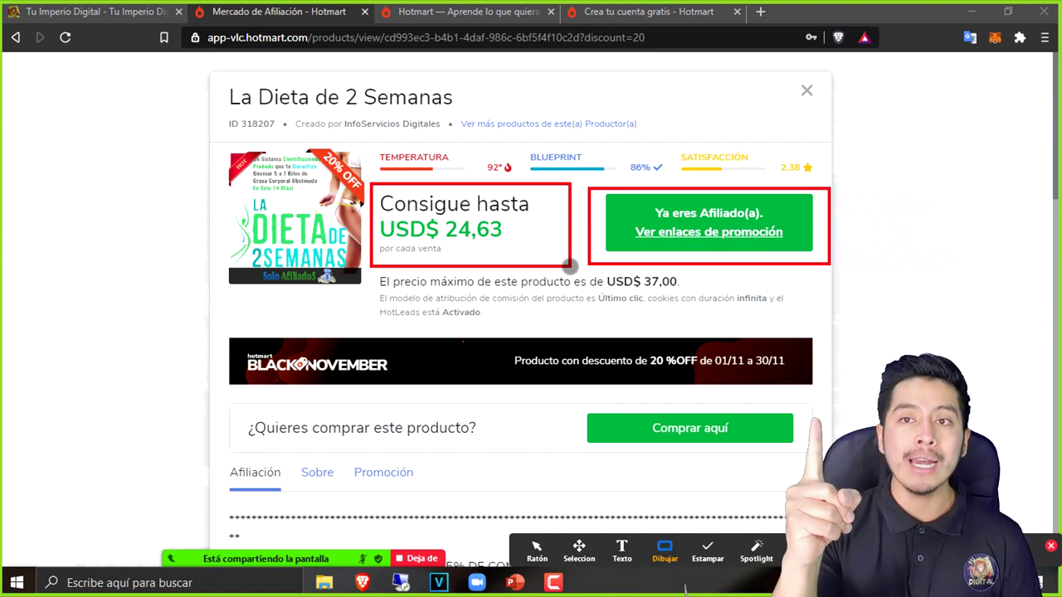
left_click(536, 549)
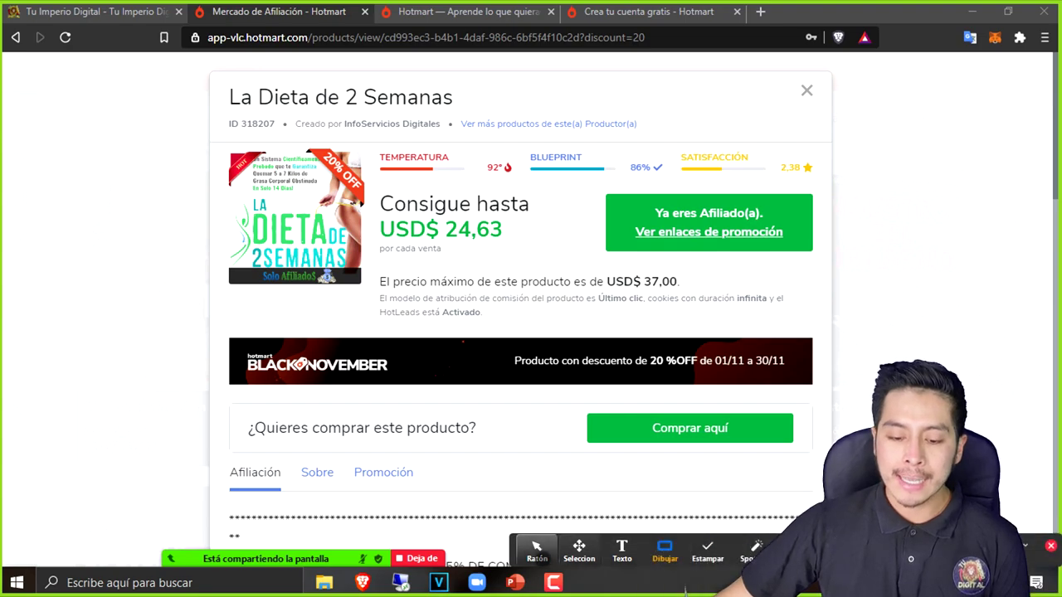
Open the product's promotion links and frame the Página de Producto Externa link with a red rectangle
left_click(699, 233)
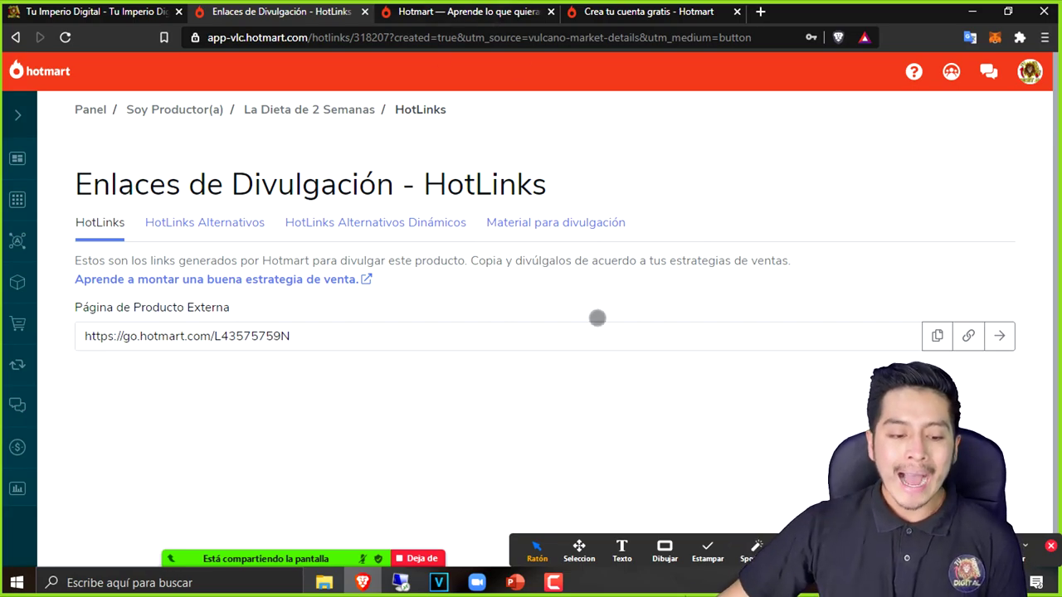
left_click(664, 549)
left_click(717, 522)
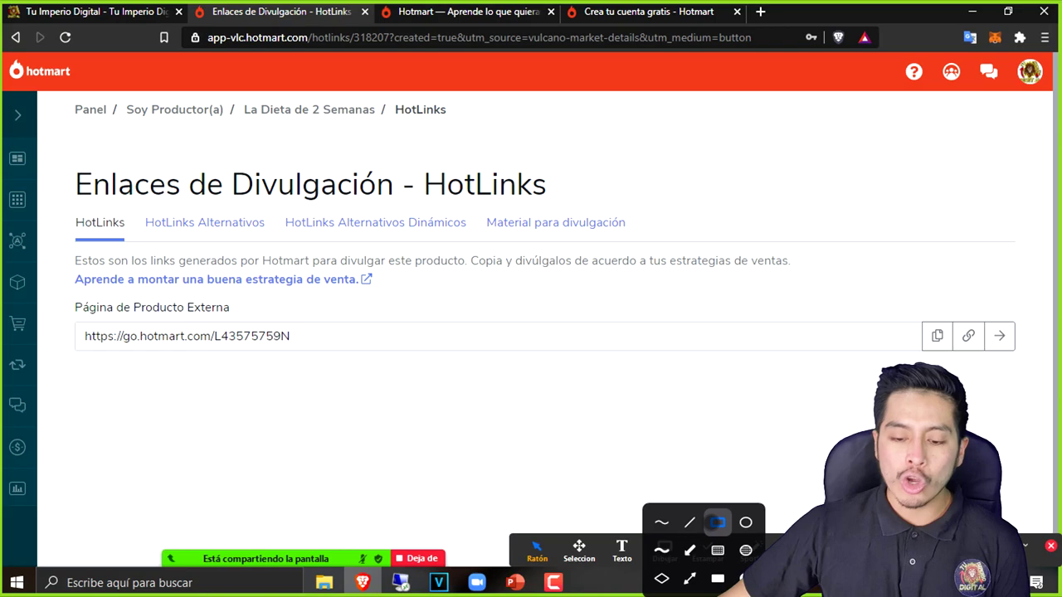
mouse_move(52, 298)
left_mouse_down()
mouse_move(400, 363)
mouse_move(1044, 372)
mouse_move(1032, 375)
left_mouse_up()
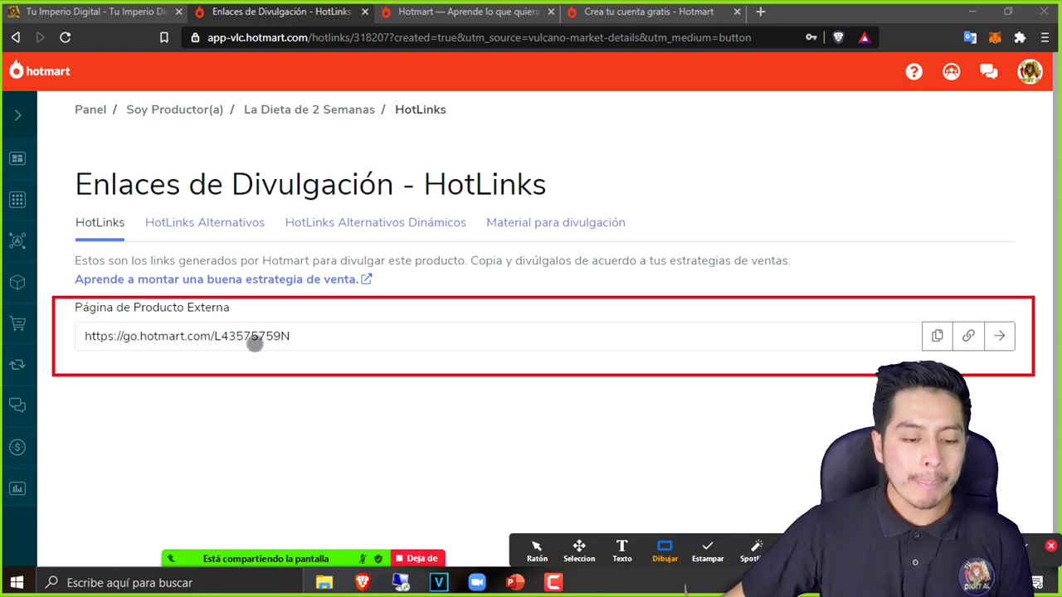
Frame the code ending the product link with a red rectangle, draw two freehand red arrows beside it, and return to the normal pointer
left_click_drag(214, 322, 299, 352)
left_click(665, 550)
left_click(668, 535)
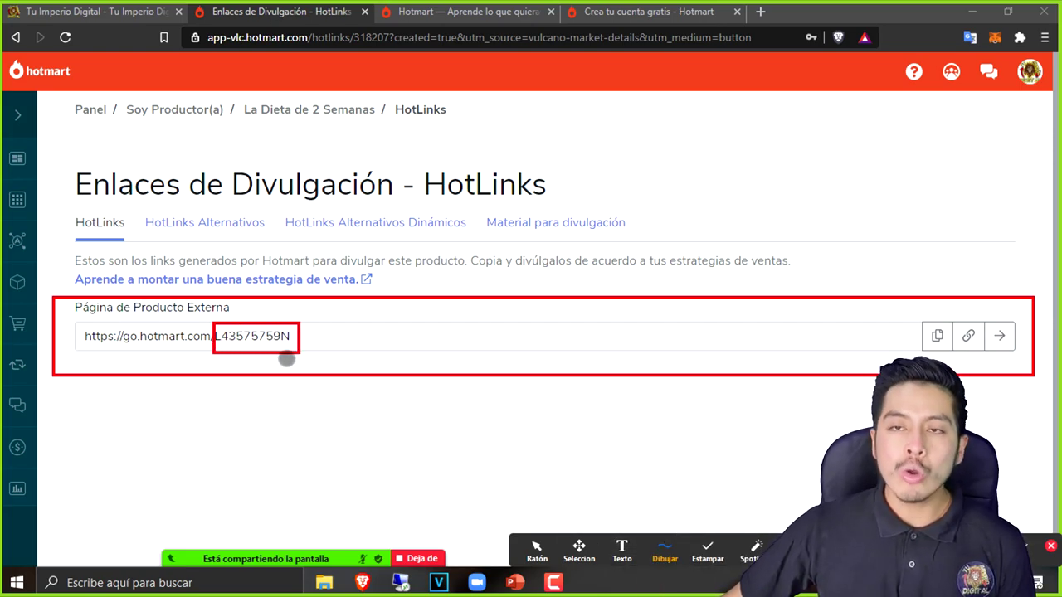
left_click_drag(317, 327, 375, 238)
mouse_move(353, 334)
left_mouse_down()
mouse_move(531, 213)
mouse_move(575, 151)
mouse_move(562, 167)
mouse_move(570, 162)
left_mouse_up()
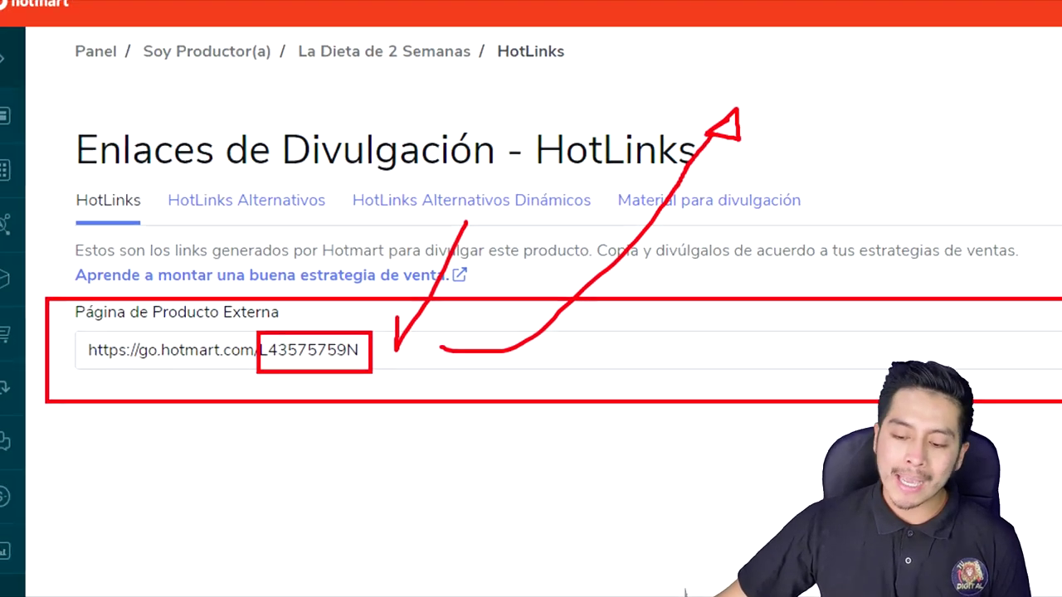
left_click(537, 549)
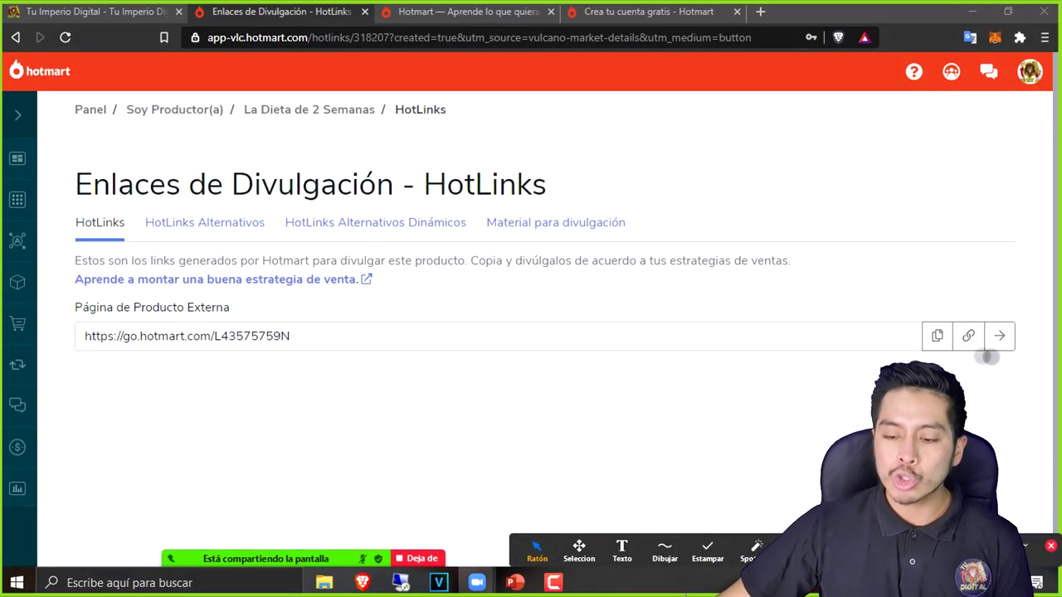
Copy the Página de Producto Externa link and open it in a new browser tab
left_click(938, 336)
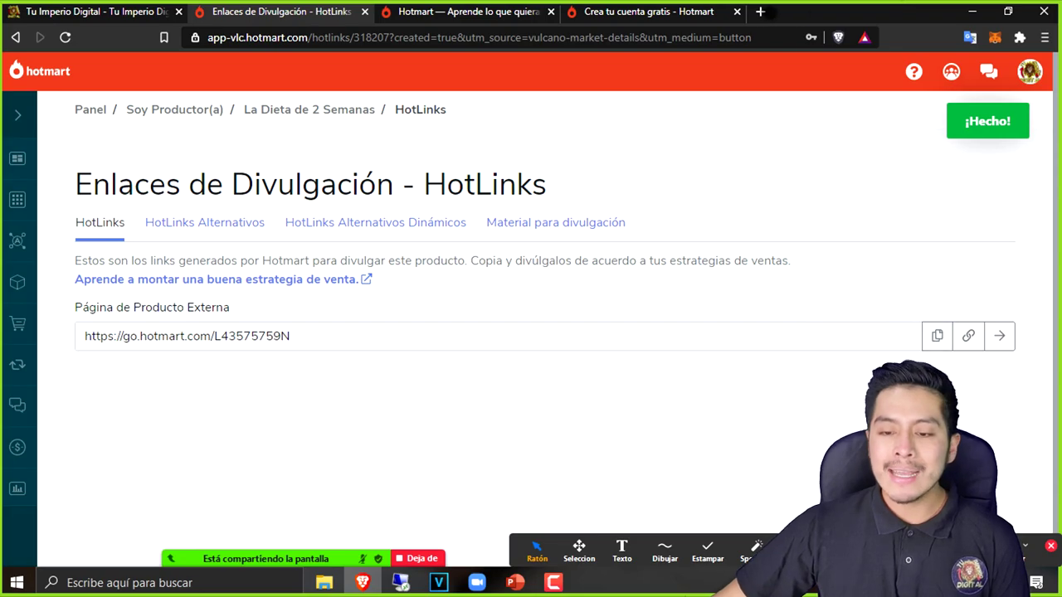
left_click(760, 12)
key("ctrl+v")
key("Return")
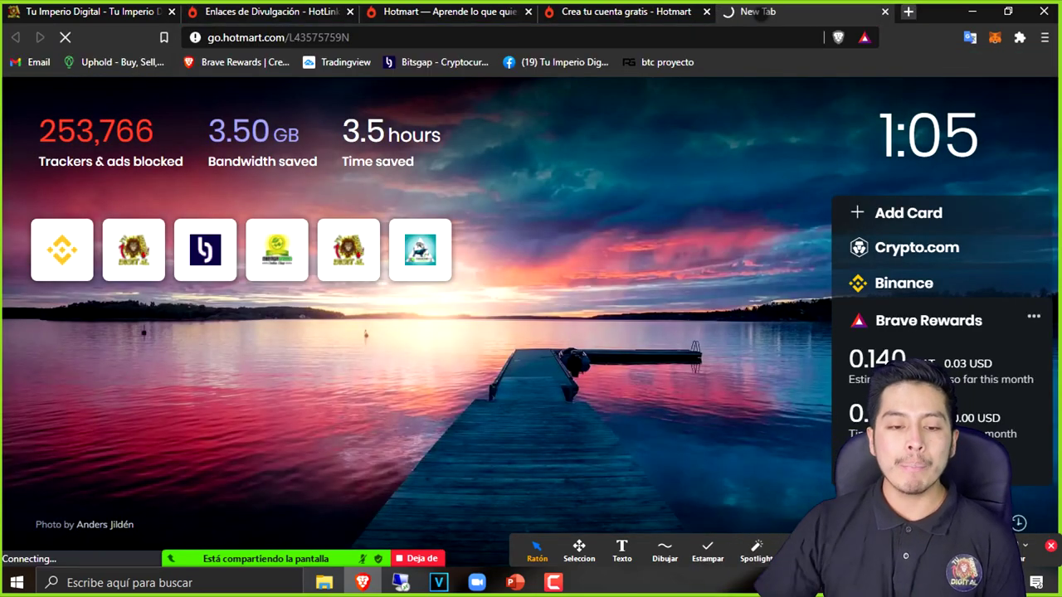
Highlight the affiliate code in the HotLinks link and compare it with the address of the opened sales page
left_click(622, 12)
left_click(452, 12)
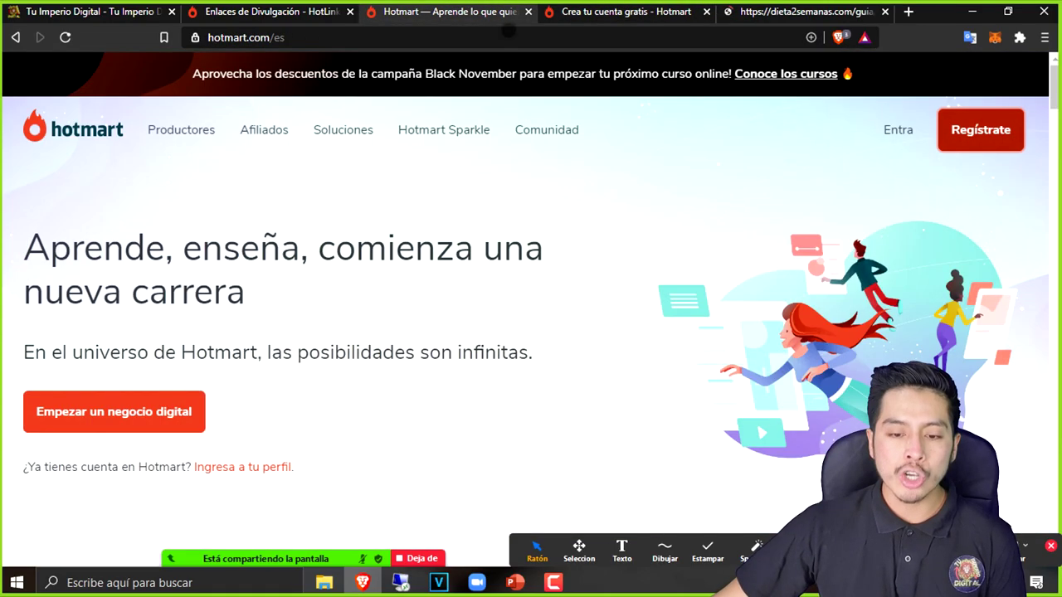
left_click(274, 11)
left_click_drag(289, 336, 213, 336)
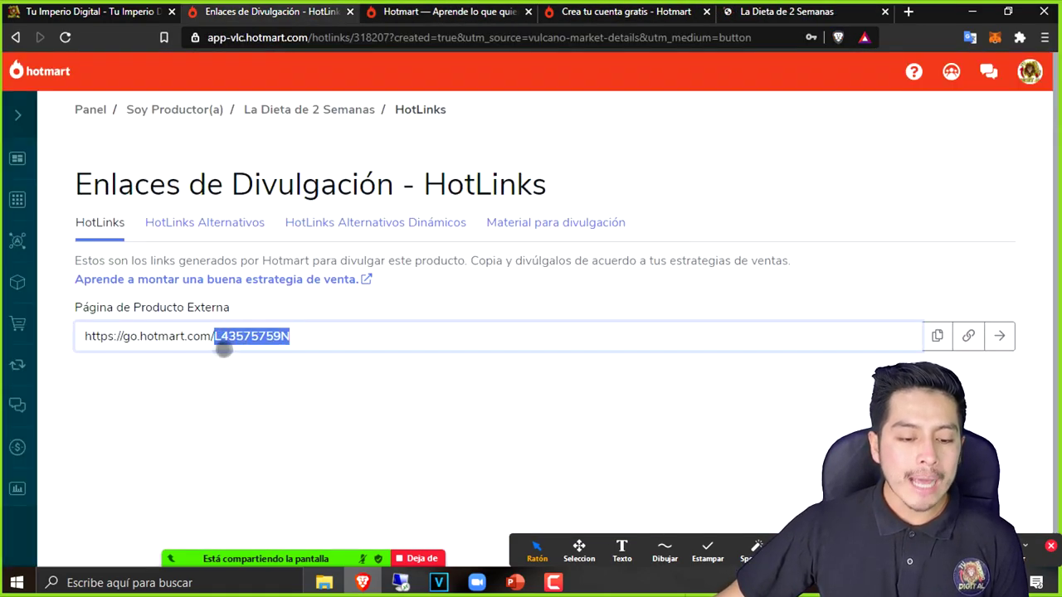
left_click(784, 11)
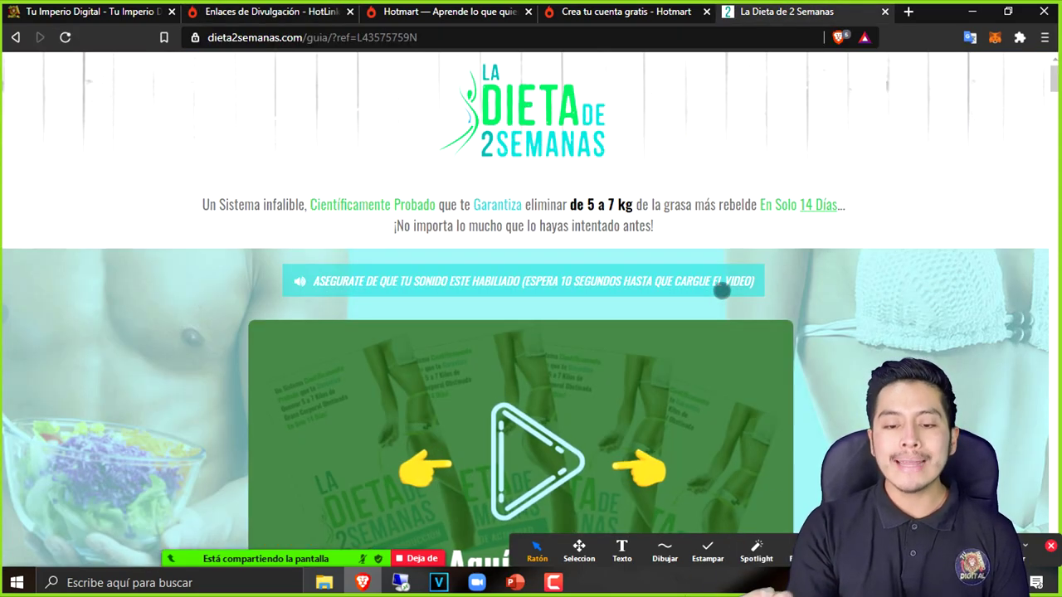
Look through the La Dieta de 2 Semanas sales page, from the video and success stories down to the purchase offer
scroll(597, 340, "down", 1)
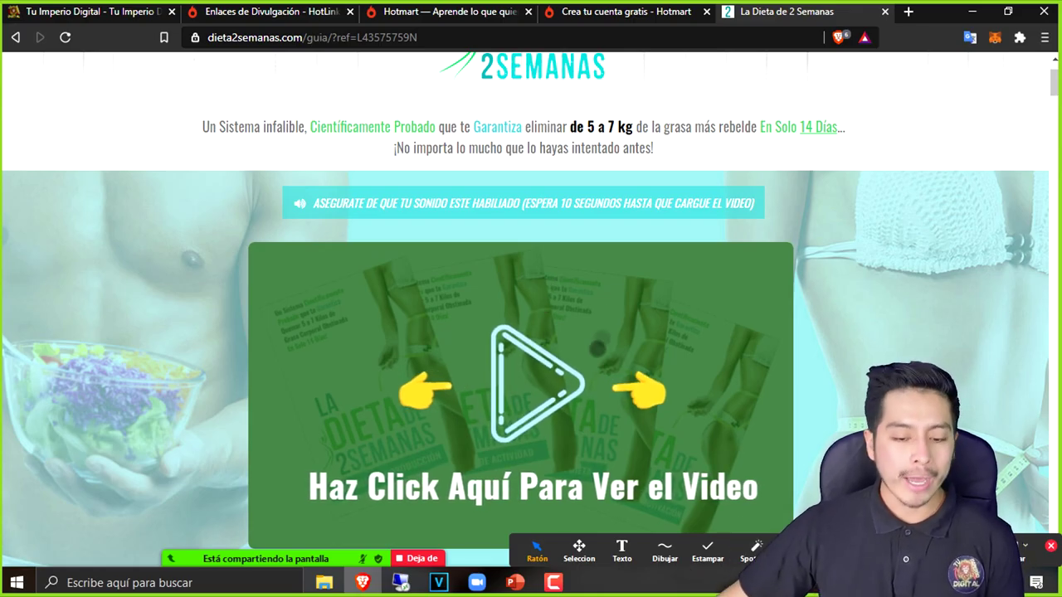
scroll(560, 283, "down", 2)
scroll(714, 270, "down", 2)
scroll(731, 286, "down", 2)
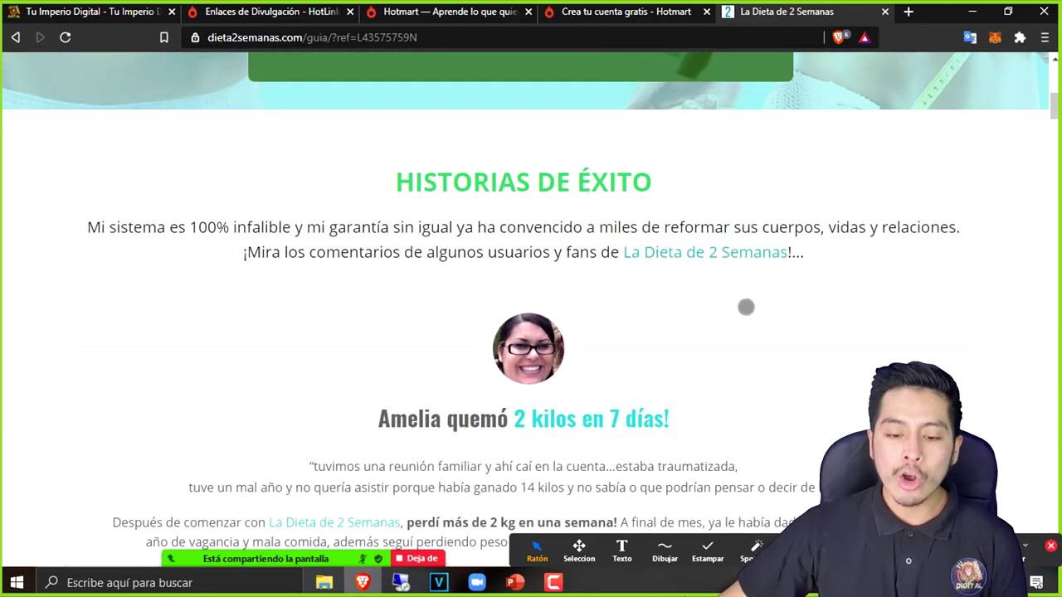
scroll(677, 378, "down", 4)
scroll(504, 336, "down", 16)
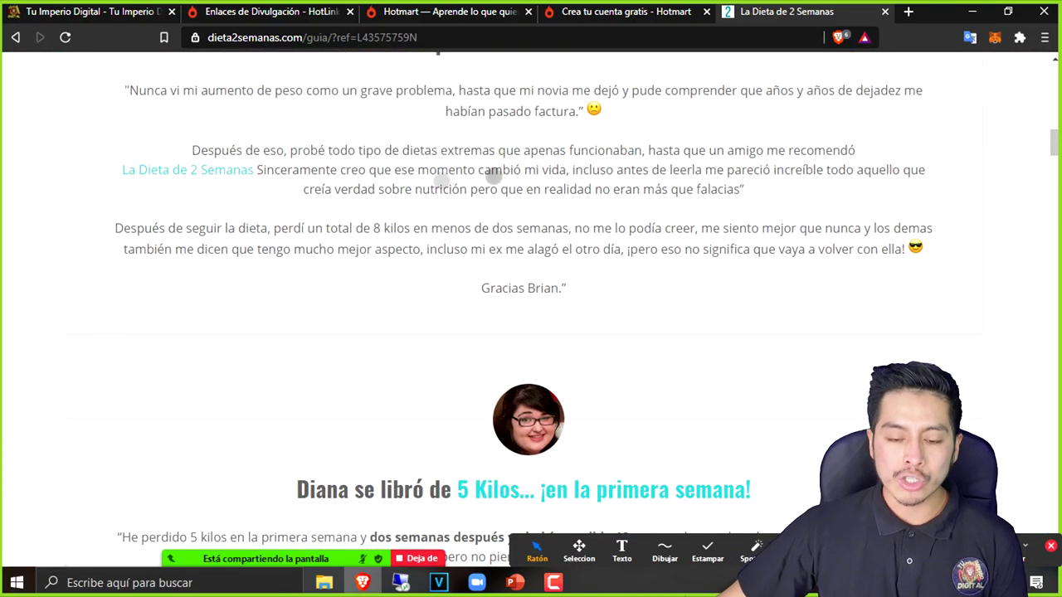
scroll(597, 273, "down", 20)
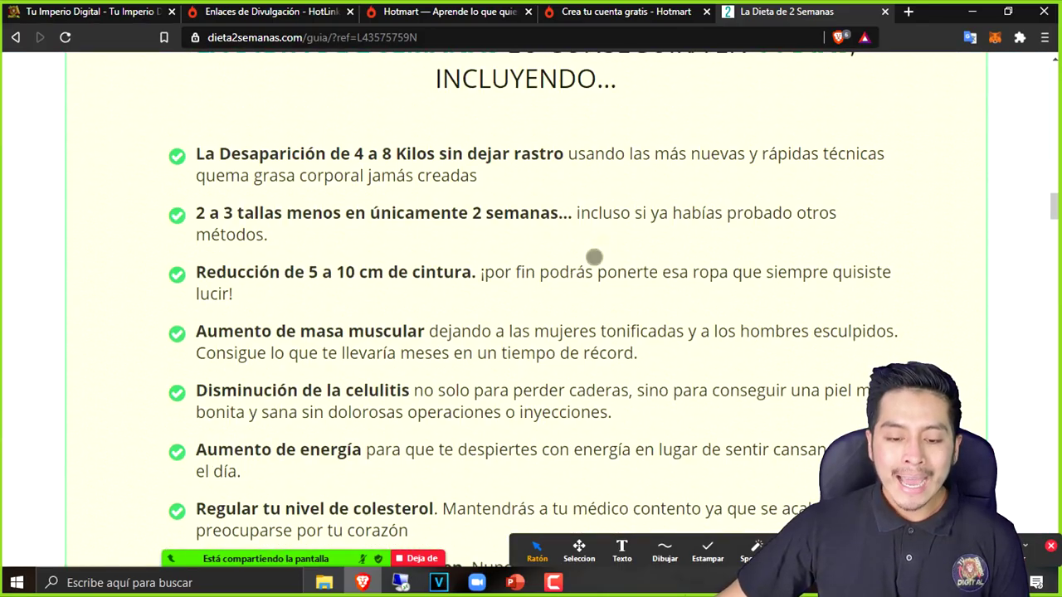
scroll(580, 326, "down", 8)
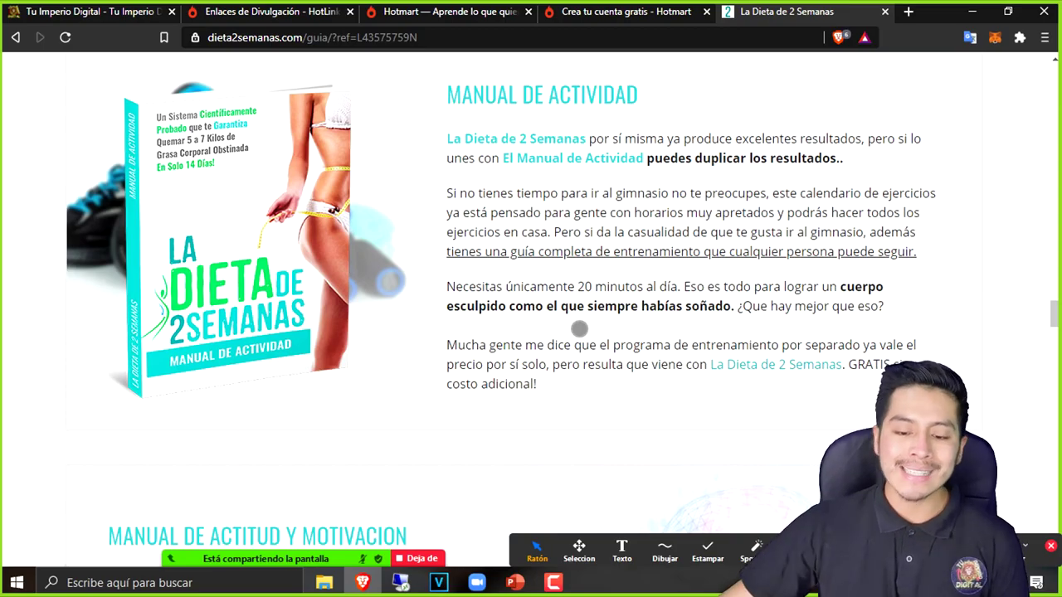
scroll(579, 329, "down", 15)
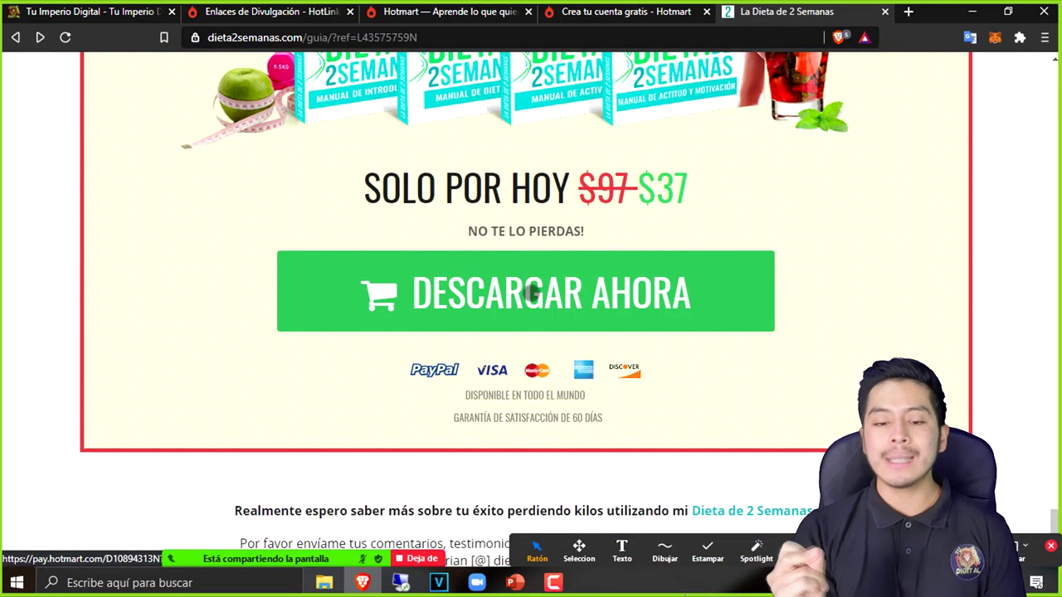
Open the product's checkout through Descargar Ahora and point out the full name and email confirmation fields
left_click(600, 288)
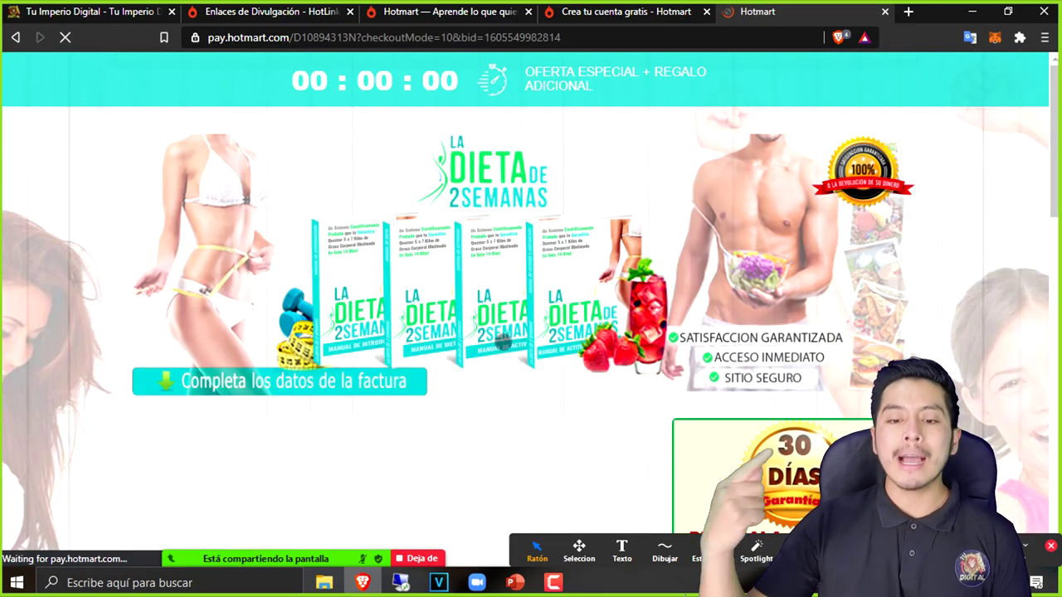
scroll(612, 230, "down", 3)
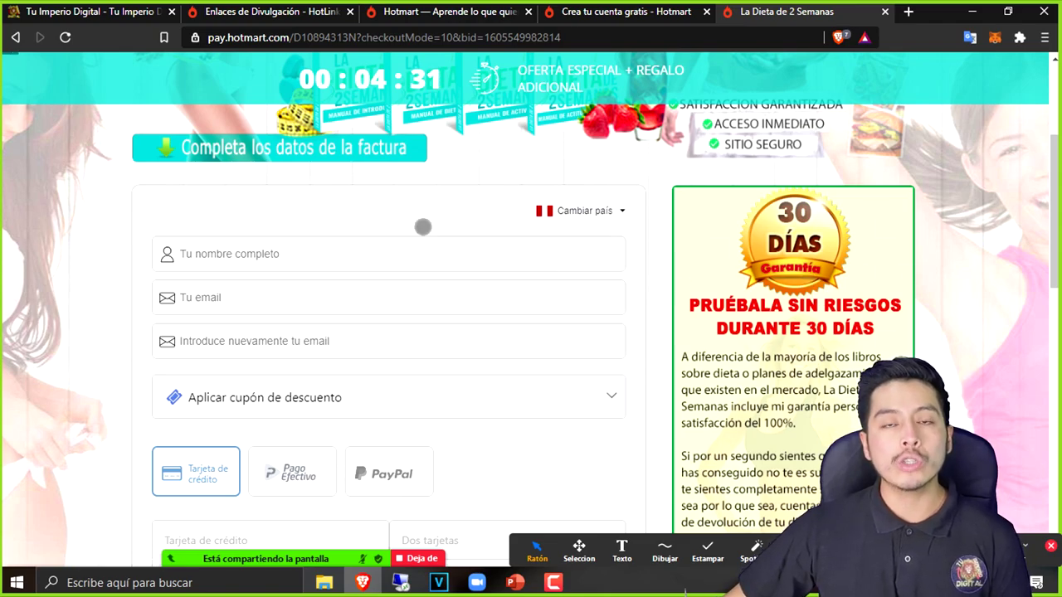
left_click(250, 260)
left_click(332, 341)
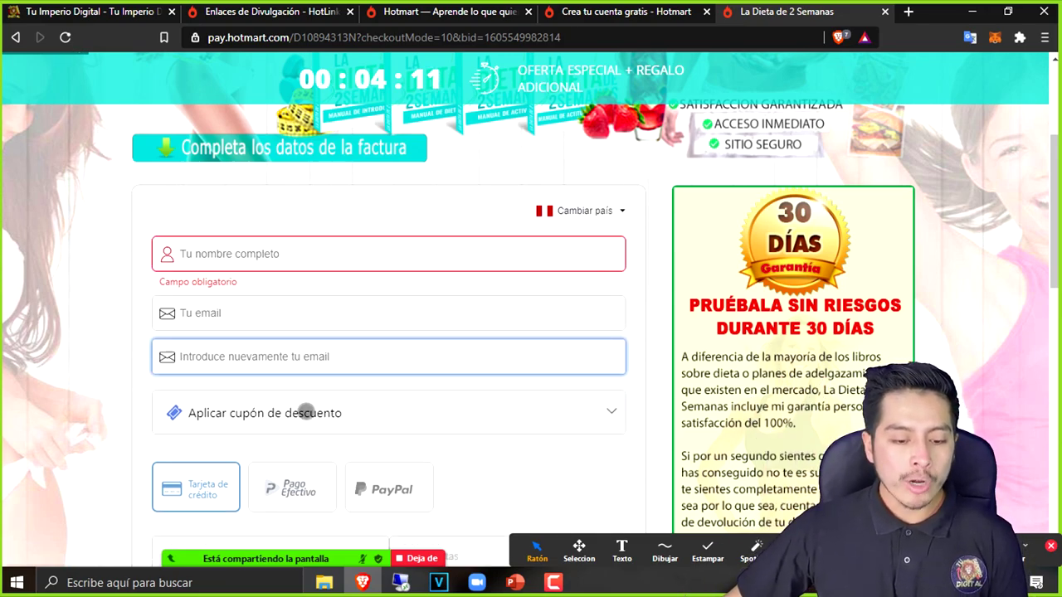
Examine the credit card payment section, including the card number and cardholder name fields, down to Comprar Ahora
scroll(279, 387, "down", 3)
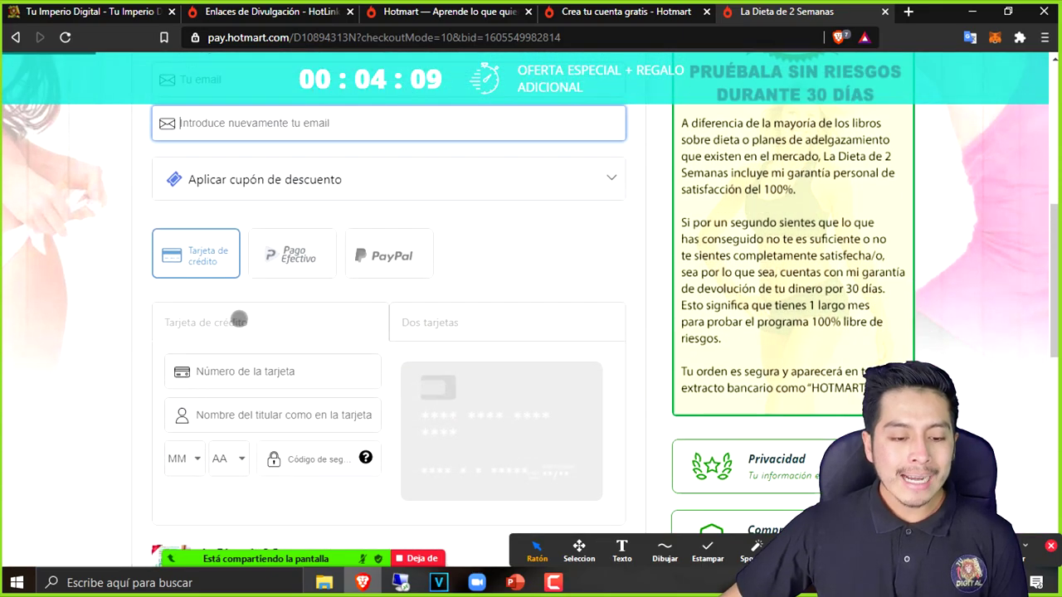
left_click(239, 319)
scroll(282, 332, "down", 1)
left_click(268, 309)
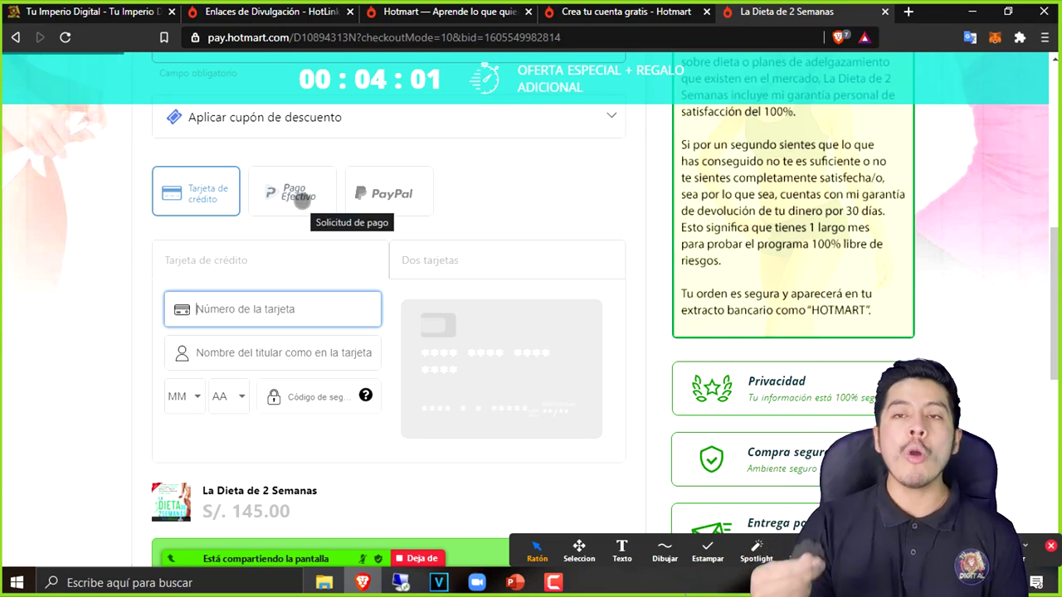
left_click(251, 352)
scroll(290, 368, "down", 2)
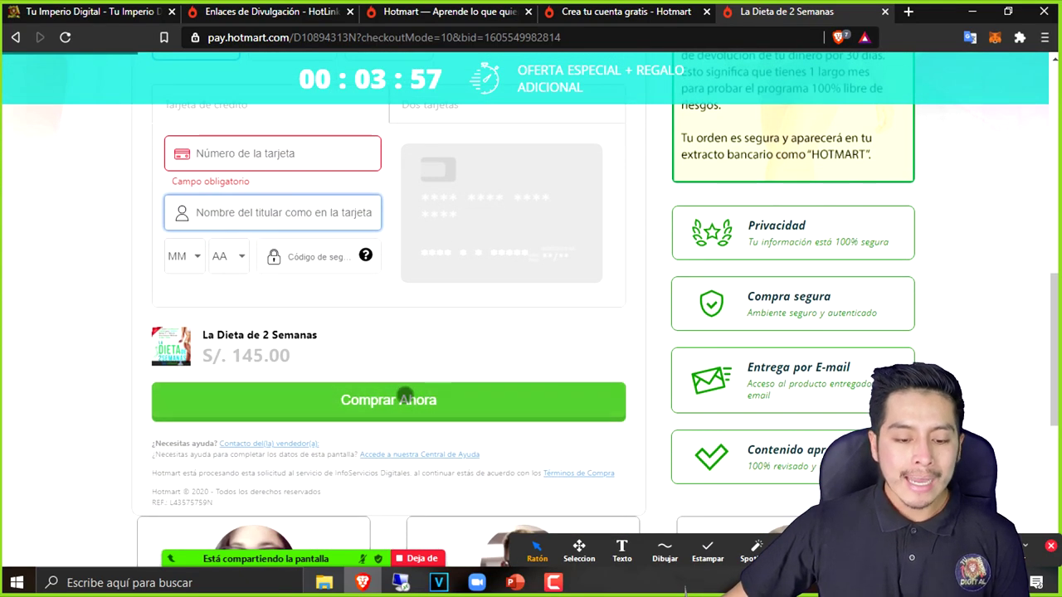
Frame the Comprar Ahora option with a red rectangle
left_click(664, 552)
left_click(718, 517)
left_click_drag(139, 371, 640, 437)
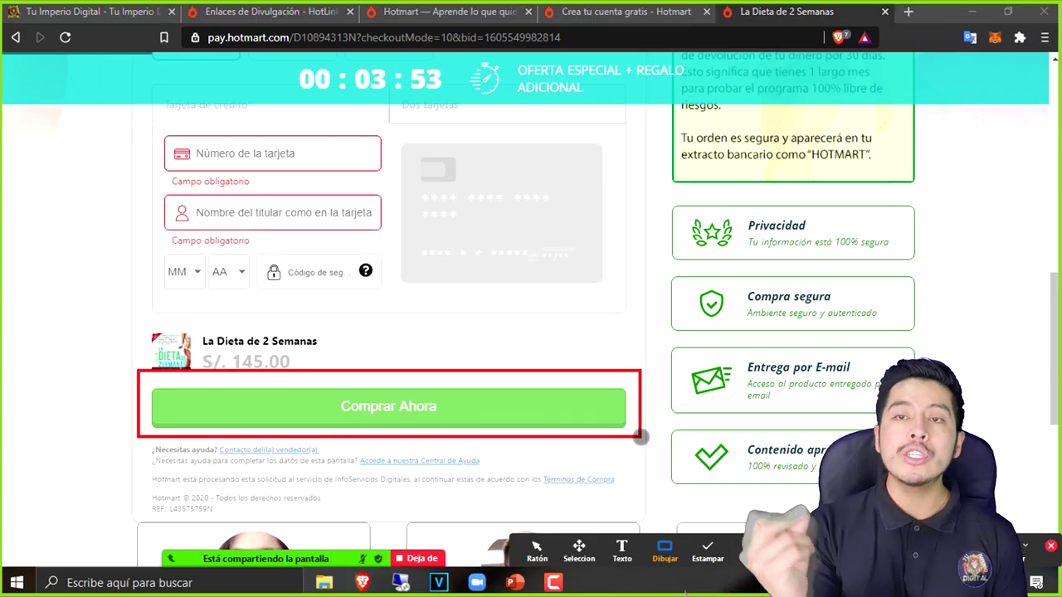